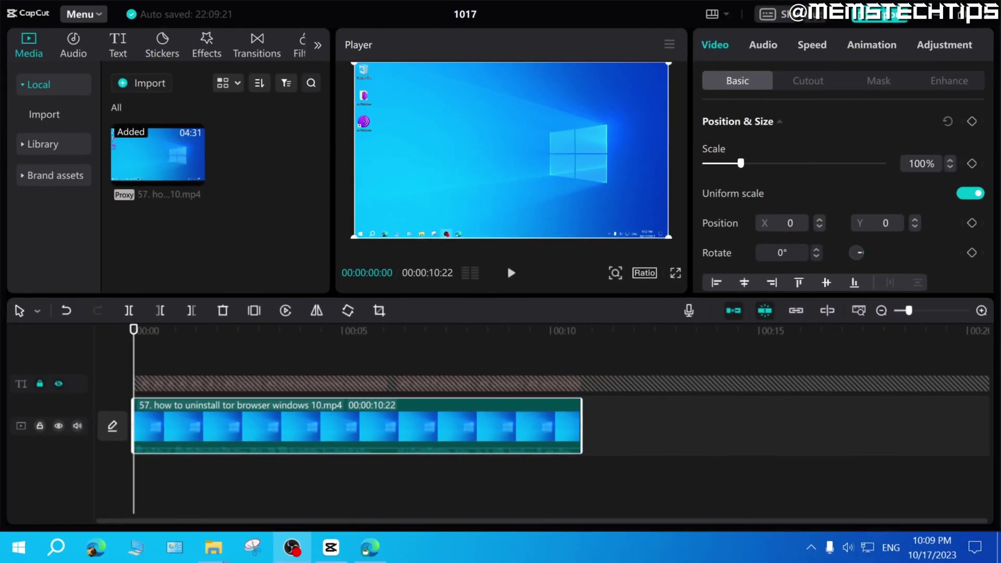
Scrub the playhead through the start of the 10-second clip
mouse_move(134, 332)
mouse_down()
mouse_move(380, 335)
mouse_move(126, 337)
mouse_up()
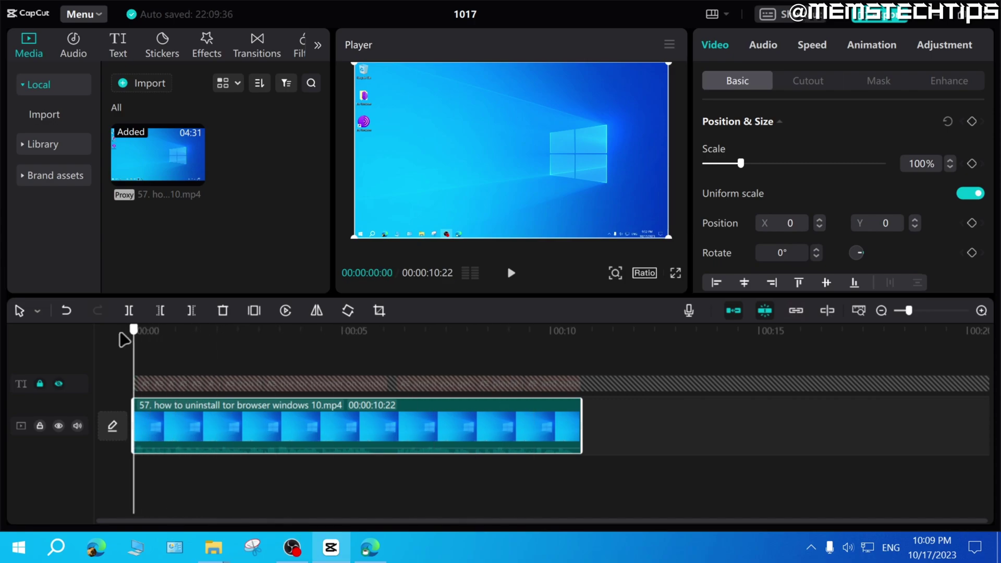
Switch to the browser and highlight the featured keyframe definition sentence
click(372, 551)
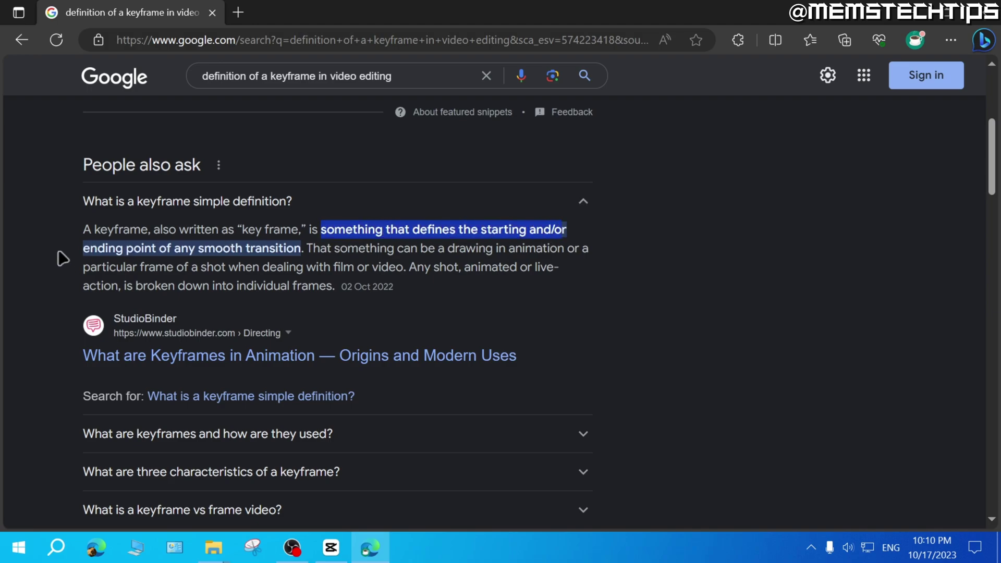
drag(153, 247, 301, 249)
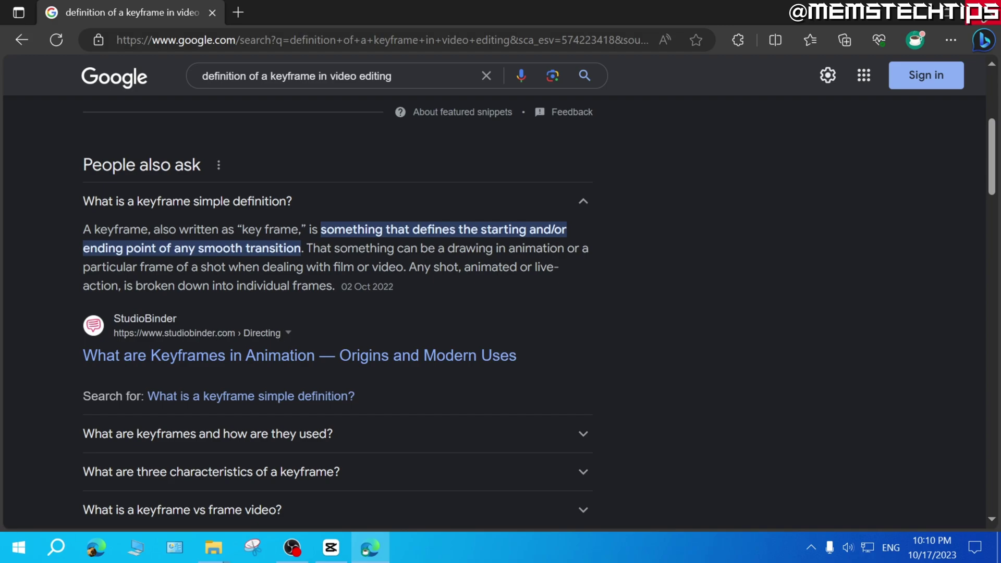
Return to CapCut and add a Position & Size keyframe at 00:00:00:26
click(987, 11)
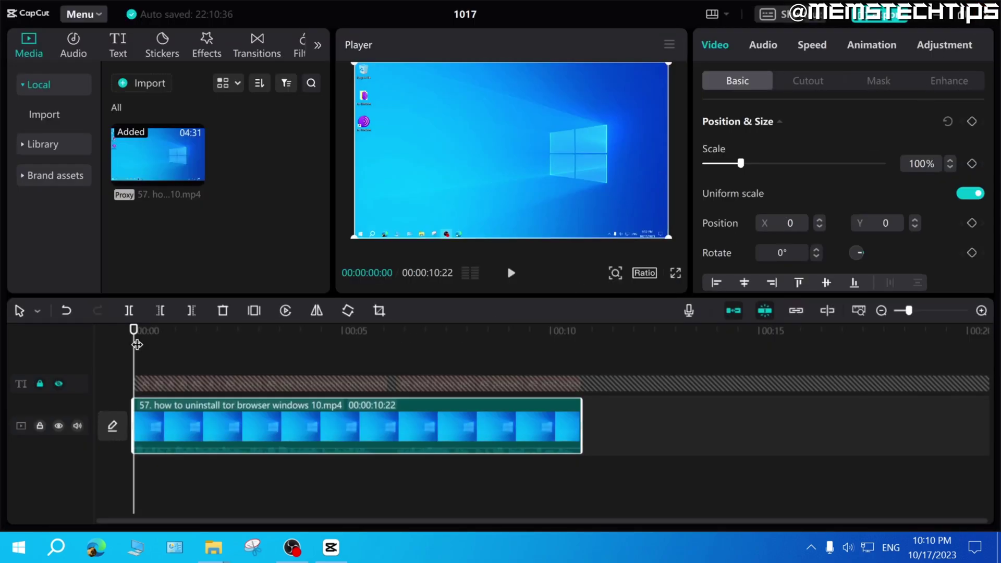
click(170, 330)
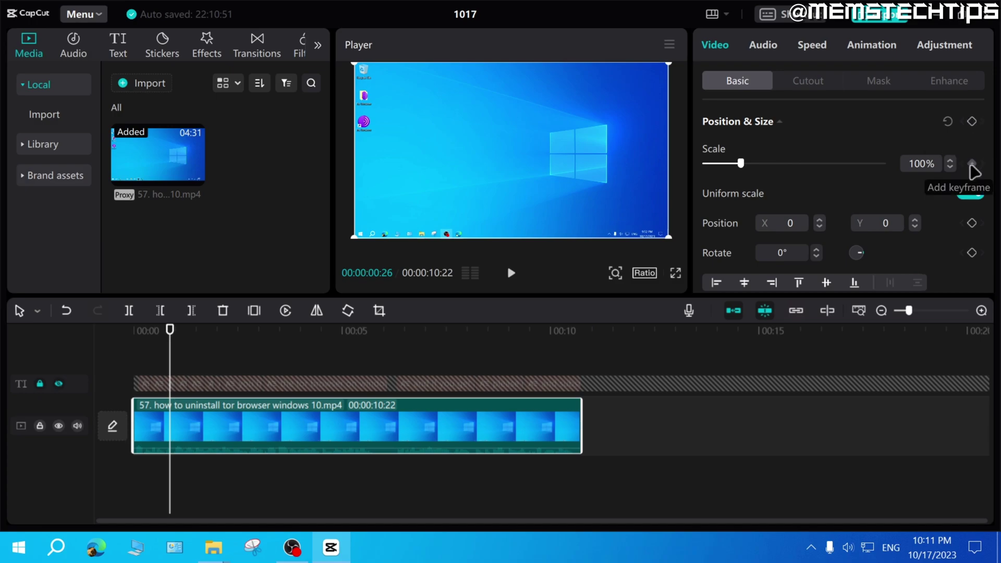
click(972, 121)
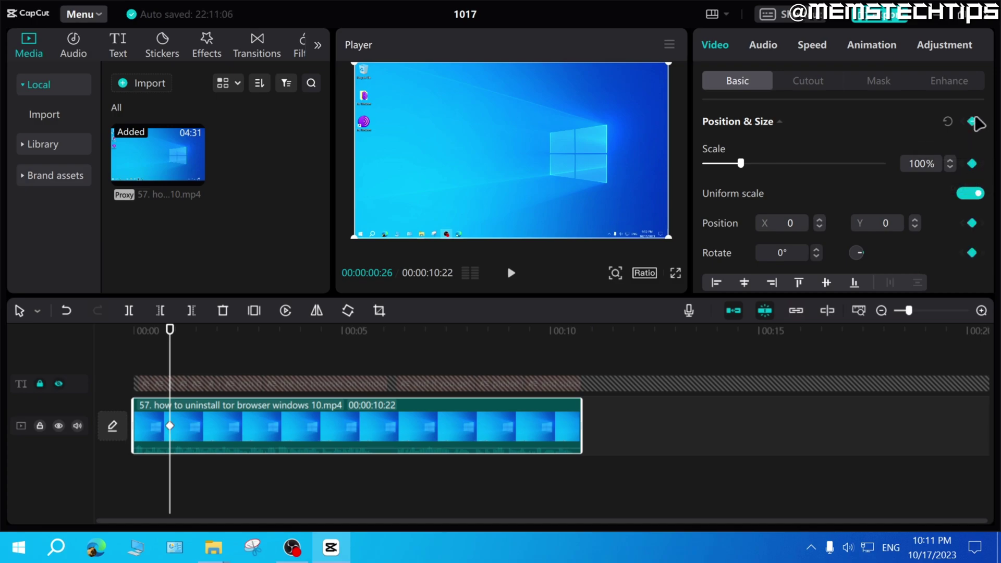
scroll(984, 193, down, 5)
scroll(977, 216, down, 1)
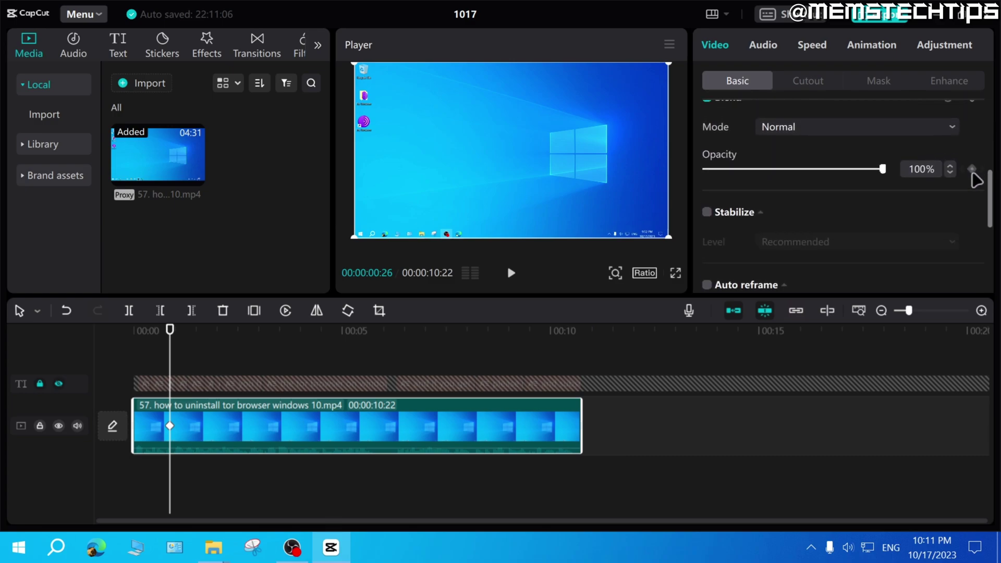
scroll(977, 178, up, 1)
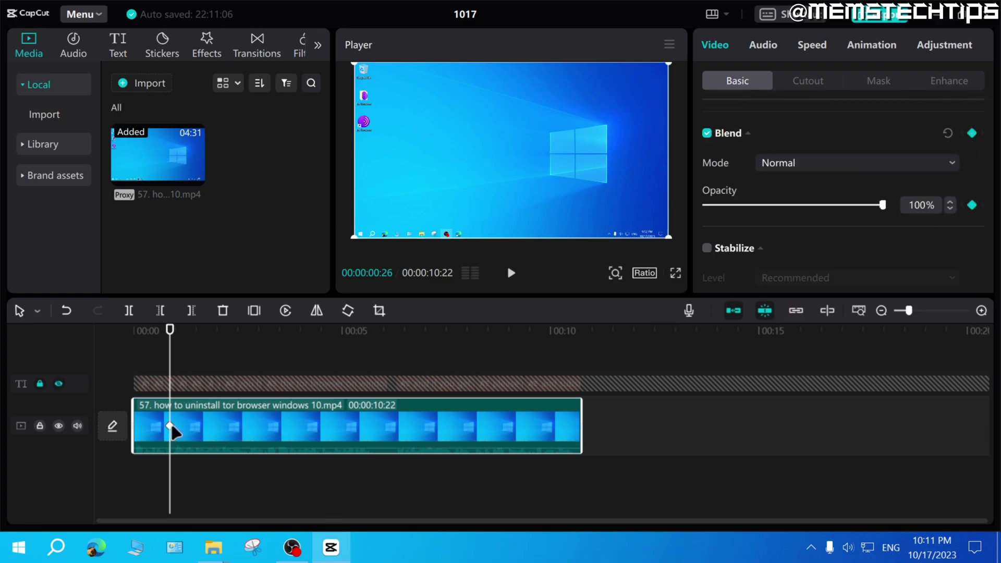
ctrl+scroll(173, 428, up, 2)
ctrl+scroll(174, 427, up, 1)
ctrl+scroll(175, 426, up, 1)
ctrl+scroll(176, 426, up, 1)
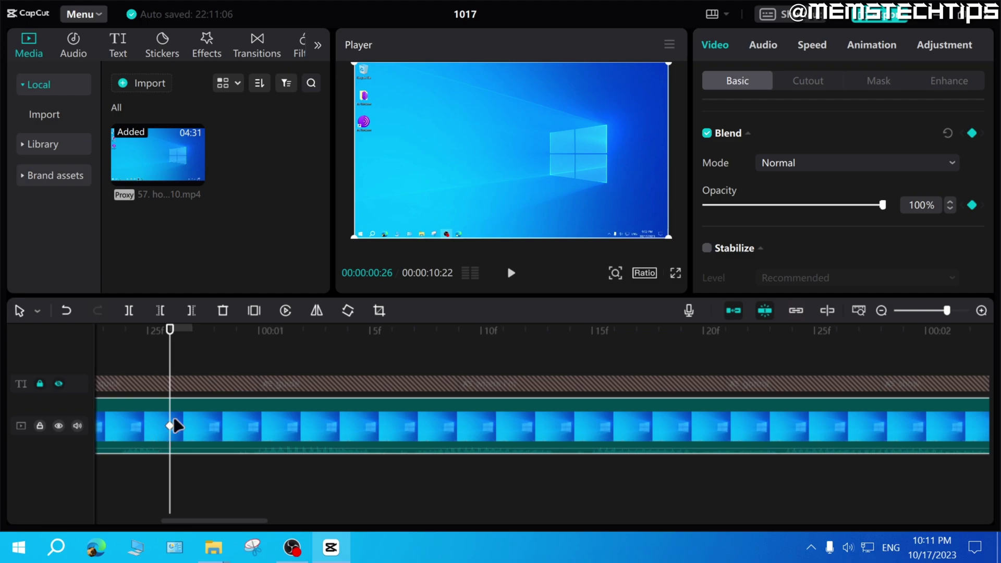
ctrl+scroll(172, 431, down, 1)
ctrl+scroll(168, 426, down, 1)
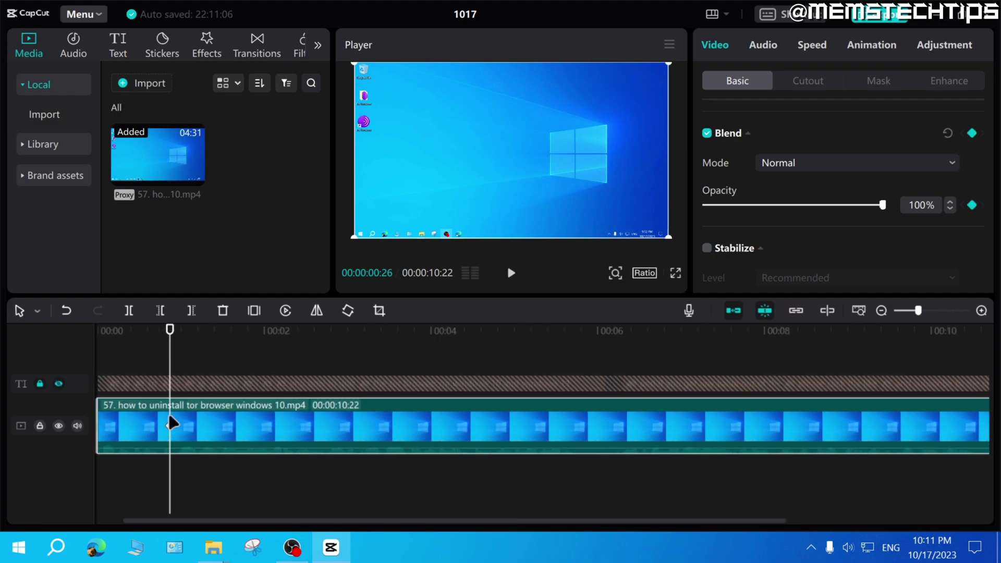
ctrl+scroll(160, 435, down, 1)
scroll(832, 199, up, 5)
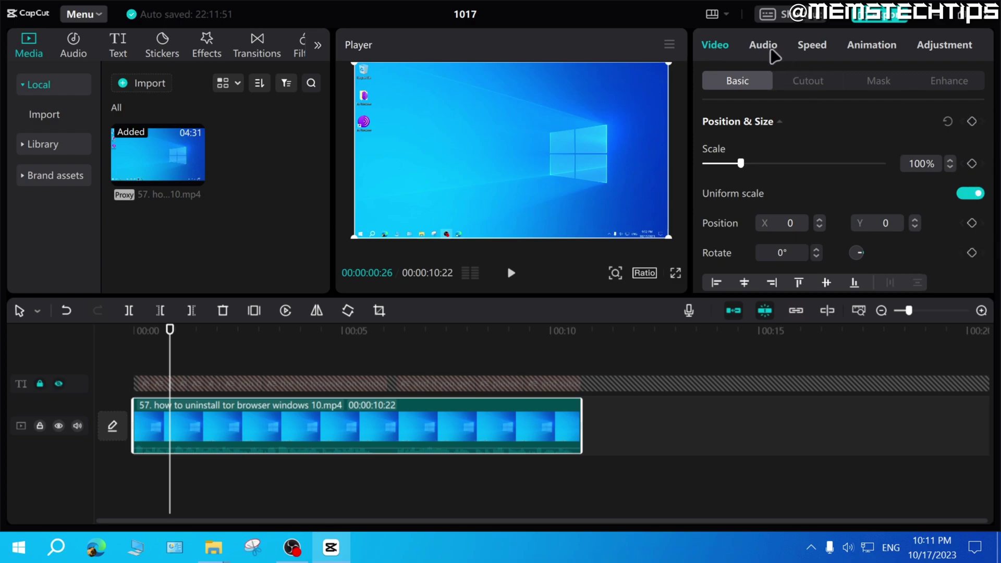
click(761, 48)
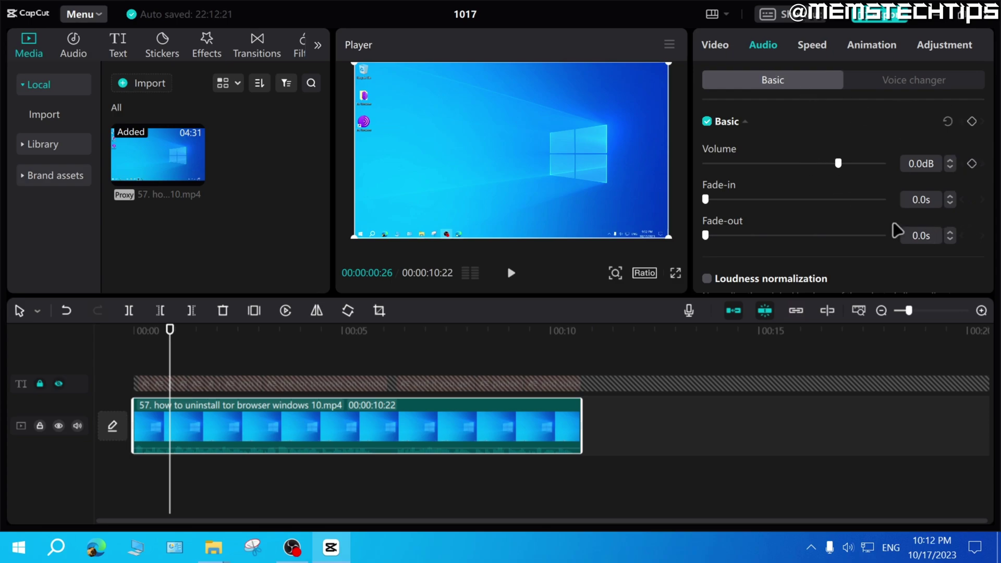
click(717, 47)
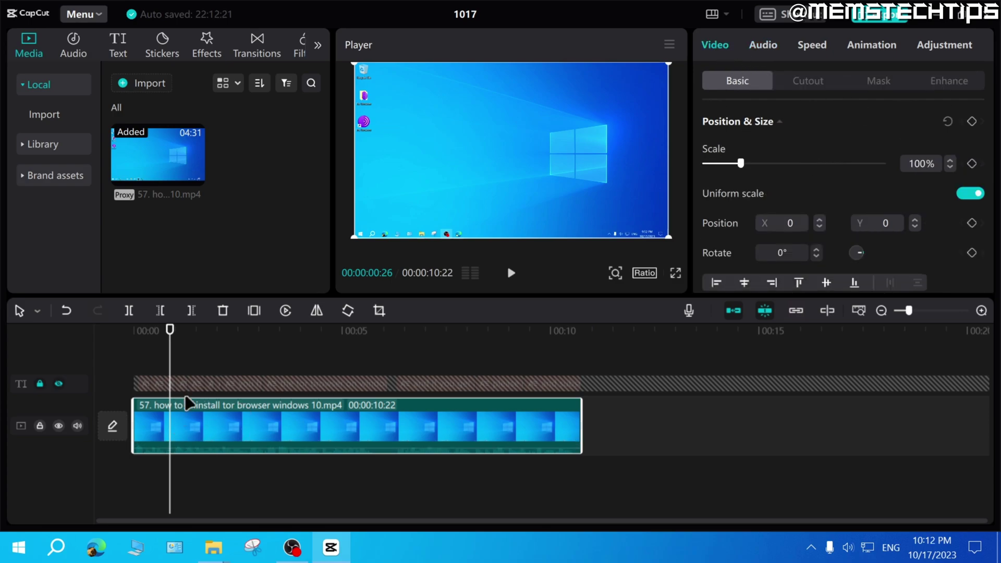
drag(172, 329, 592, 409)
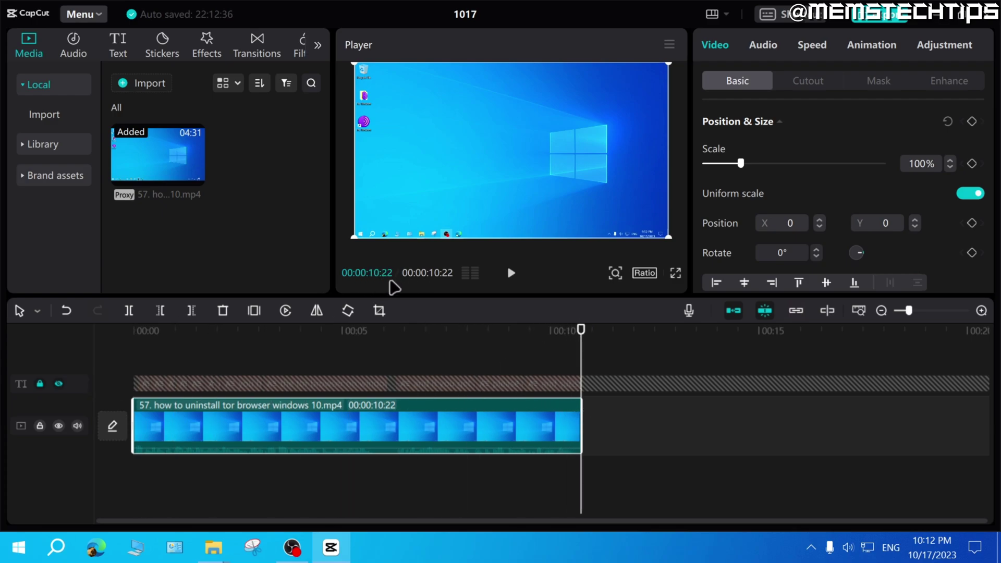
click(160, 328)
drag(160, 327, 134, 330)
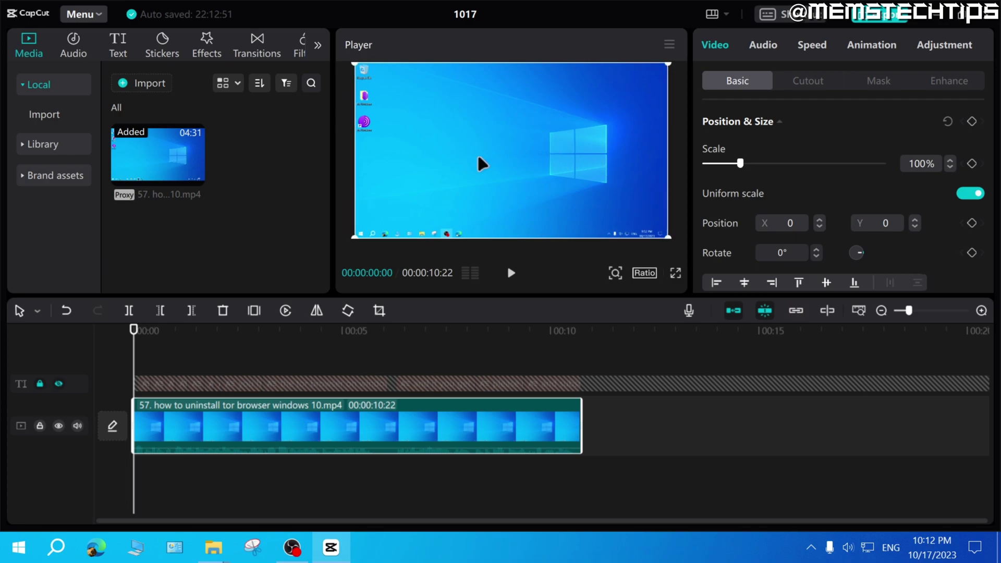
drag(479, 159, 478, 159)
scroll(827, 233, down, 2)
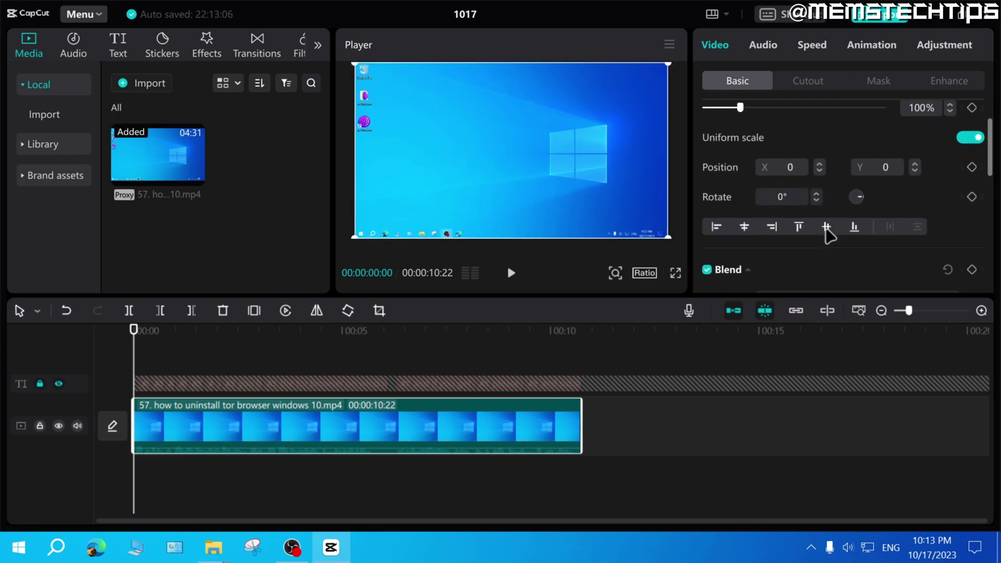
scroll(829, 232, down, 2)
scroll(831, 235, down, 2)
scroll(832, 234, down, 1)
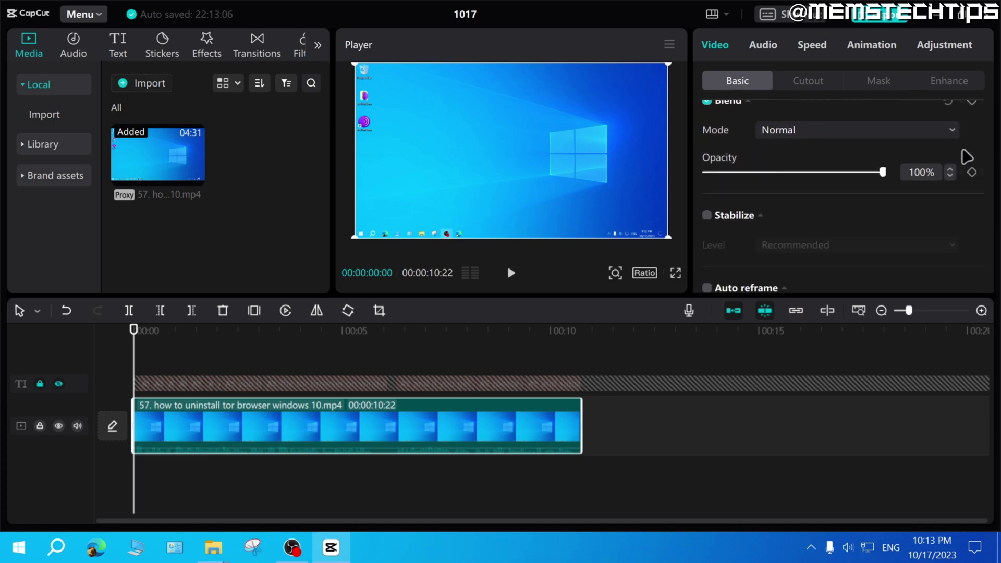
scroll(794, 141, up, 1)
mouse_move(883, 210)
mouse_down()
mouse_move(760, 206)
mouse_move(883, 206)
mouse_up()
click(861, 162)
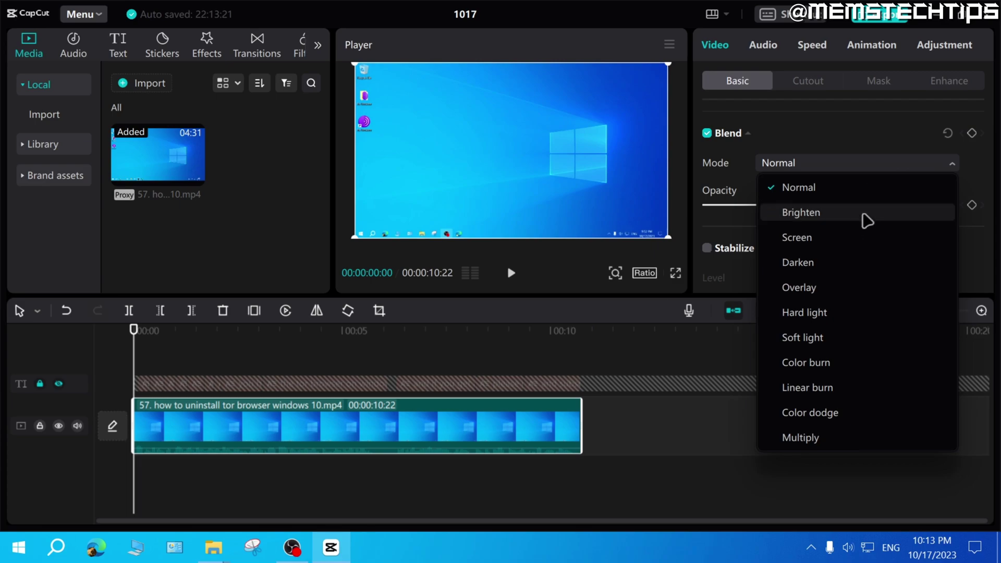
click(894, 180)
mouse_move(987, 188)
mouse_down()
mouse_move(984, 259)
mouse_move(983, 94)
mouse_up()
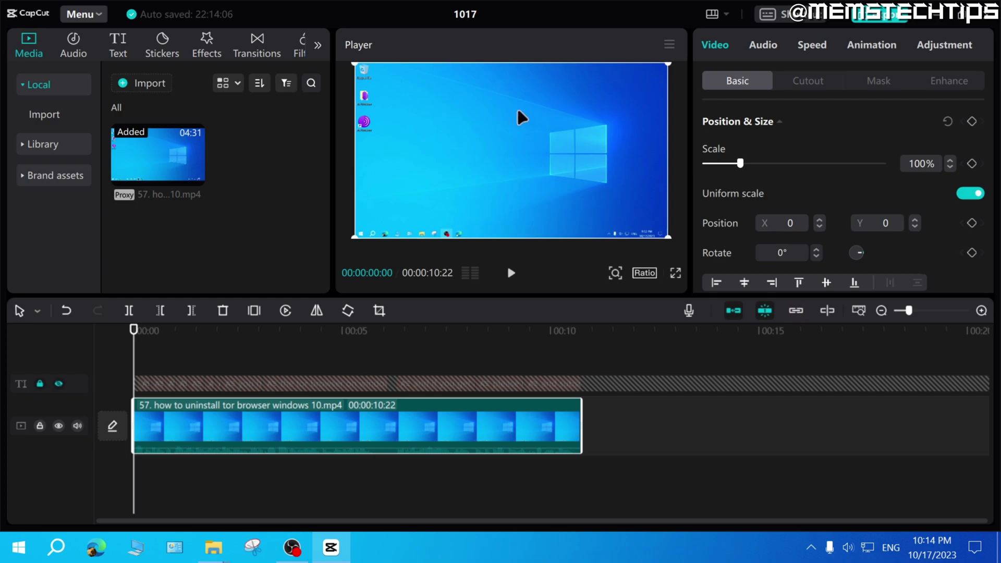
Scrub between the start and about five seconds to preview the 144% clip
mouse_move(153, 330)
mouse_down()
mouse_move(181, 344)
mouse_move(344, 352)
mouse_up()
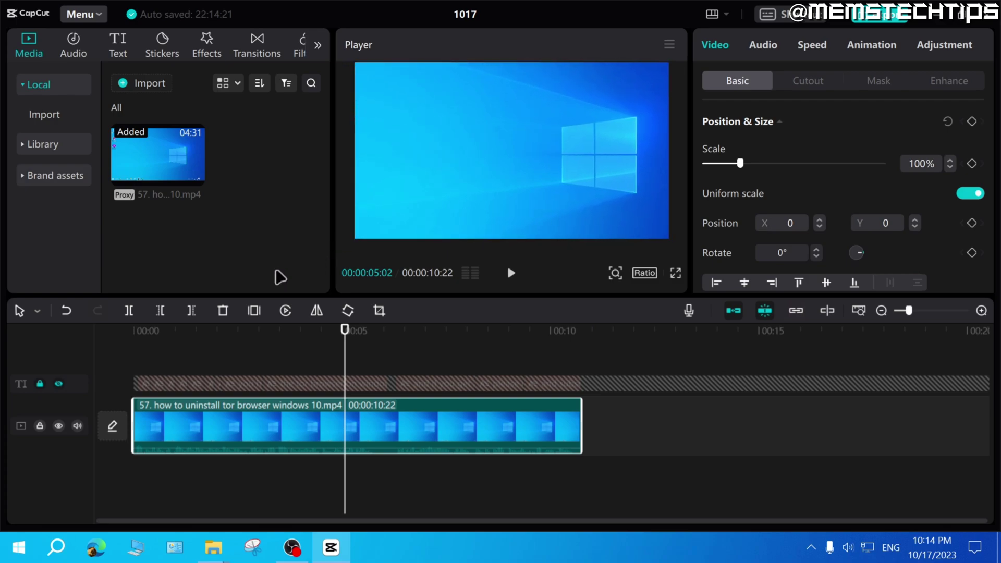
scroll(469, 131, up, 4)
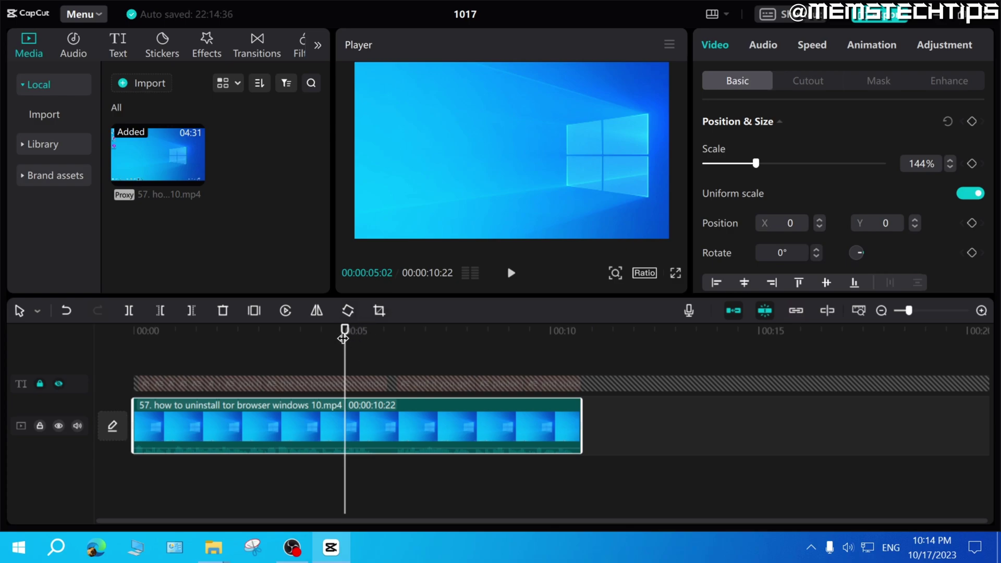
mouse_move(344, 337)
mouse_down()
mouse_move(457, 368)
mouse_move(580, 374)
mouse_up()
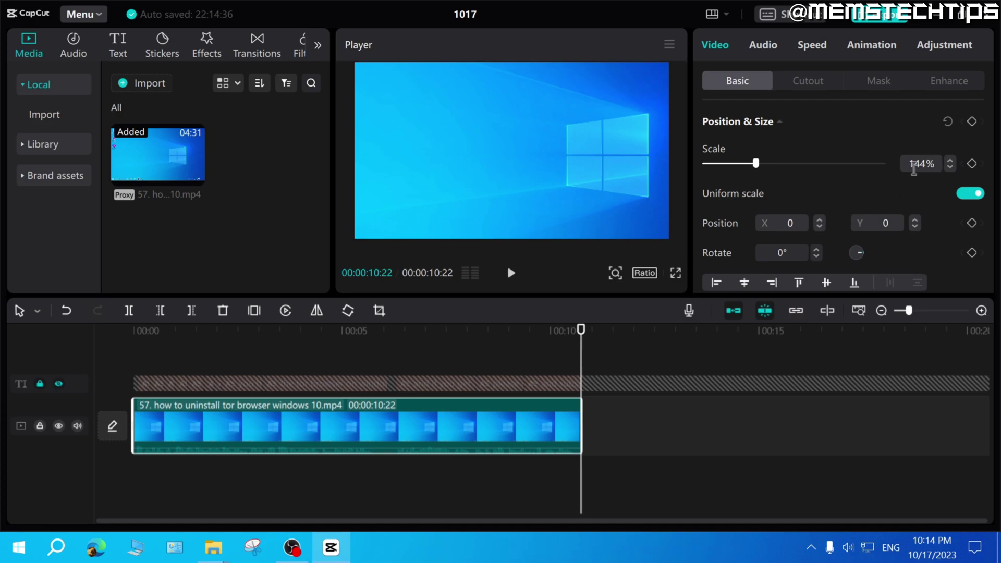
mouse_move(579, 332)
mouse_down()
mouse_move(168, 335)
mouse_move(137, 344)
mouse_up()
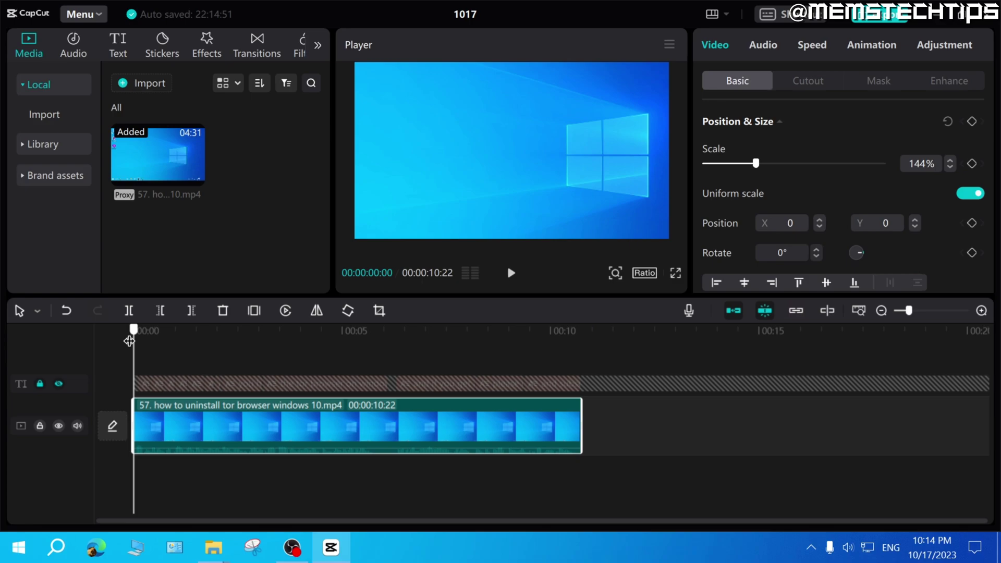
drag(131, 341, 341, 341)
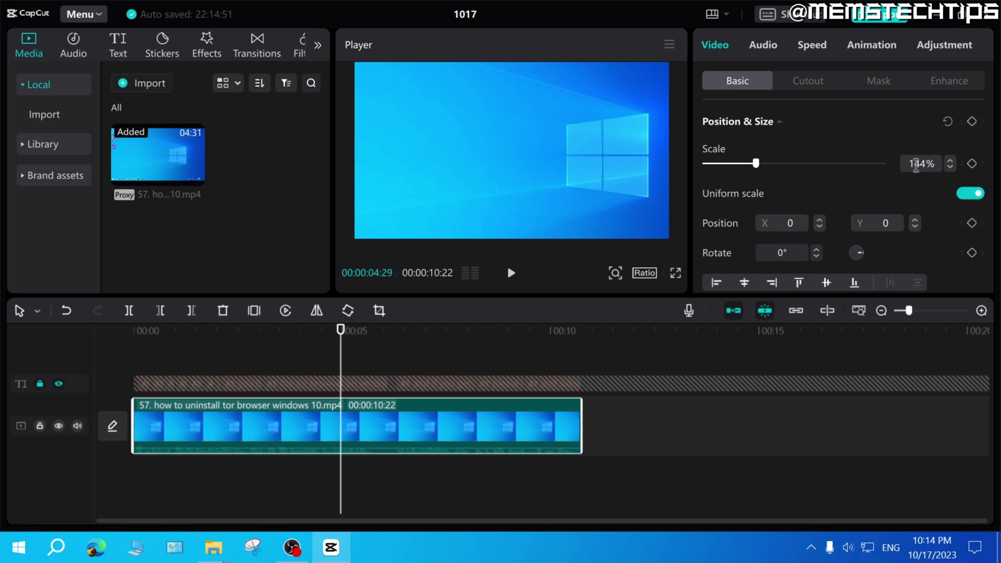
drag(342, 332, 79, 340)
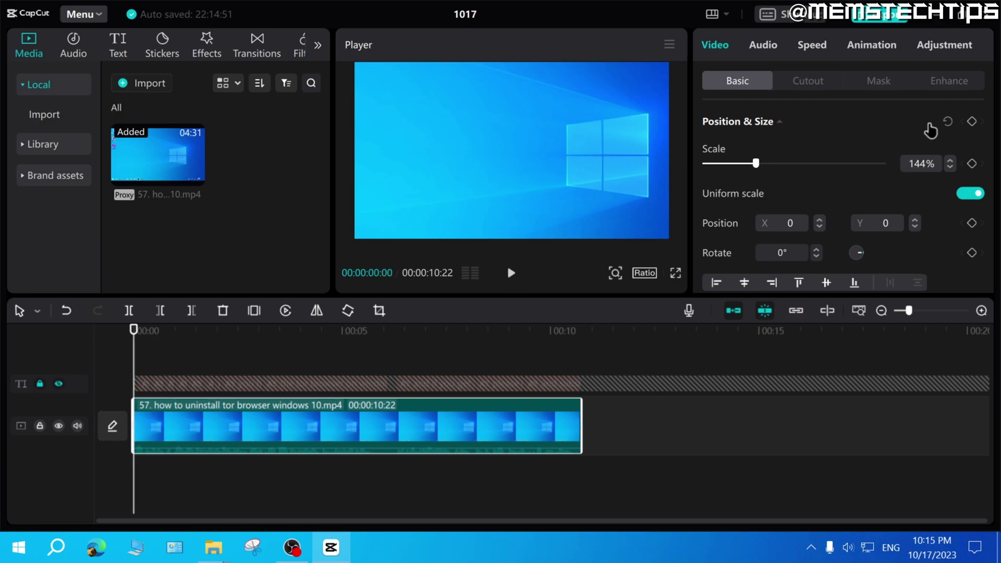
Reset scale to 100% and keyframe scale, position and rotation at the first frame
click(948, 123)
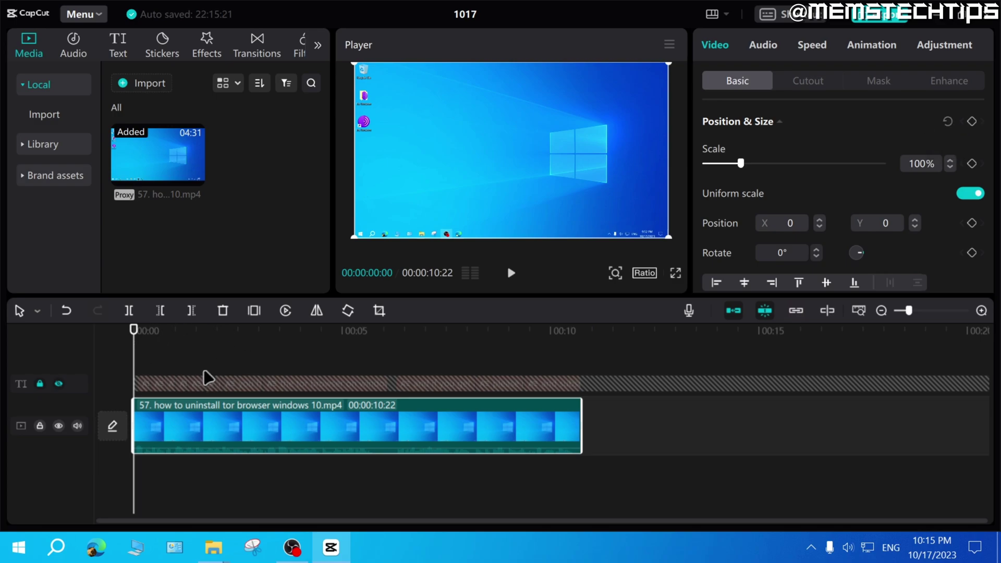
mouse_move(139, 345)
mouse_down()
mouse_move(189, 344)
mouse_move(79, 343)
mouse_up()
click(972, 122)
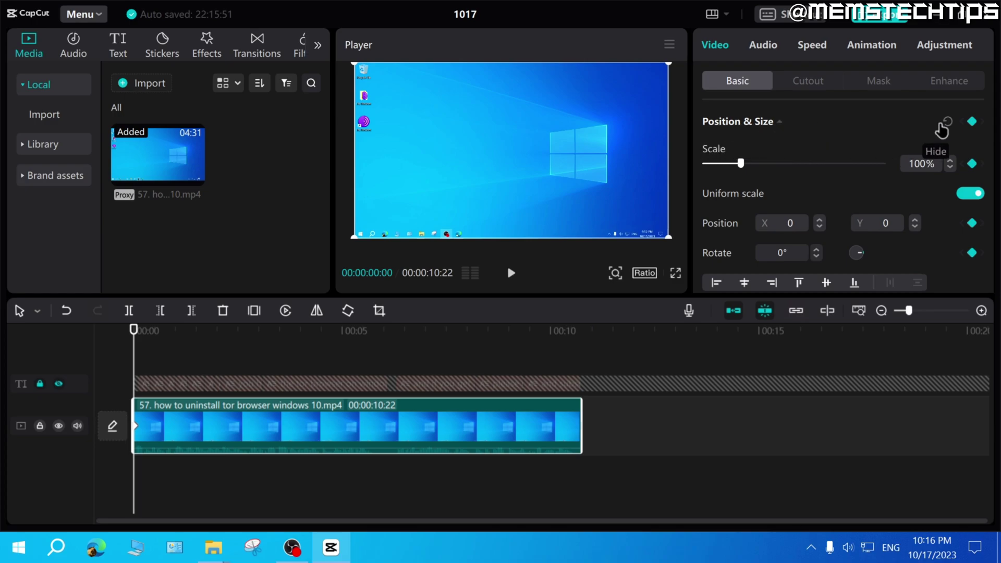
click(973, 122)
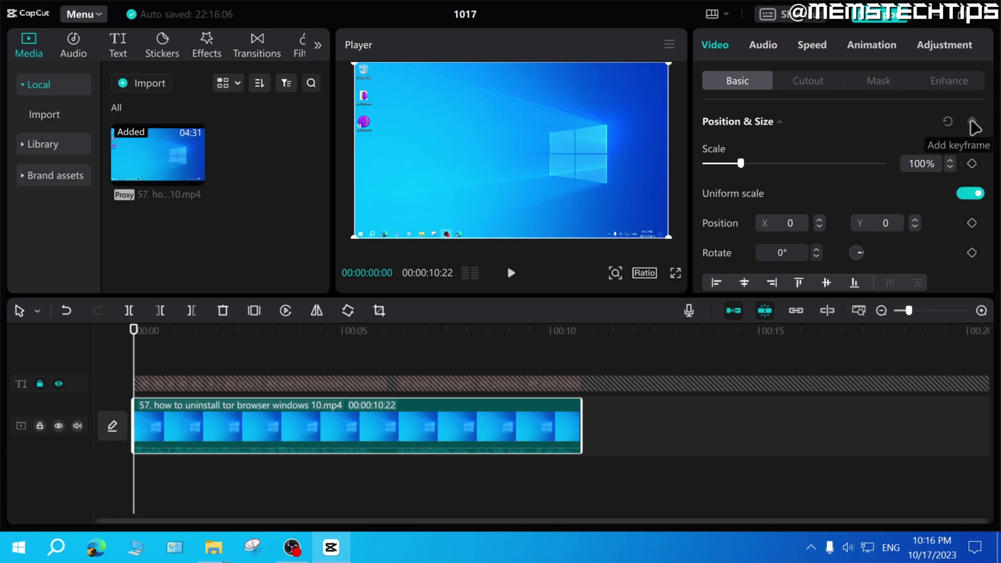
click(972, 164)
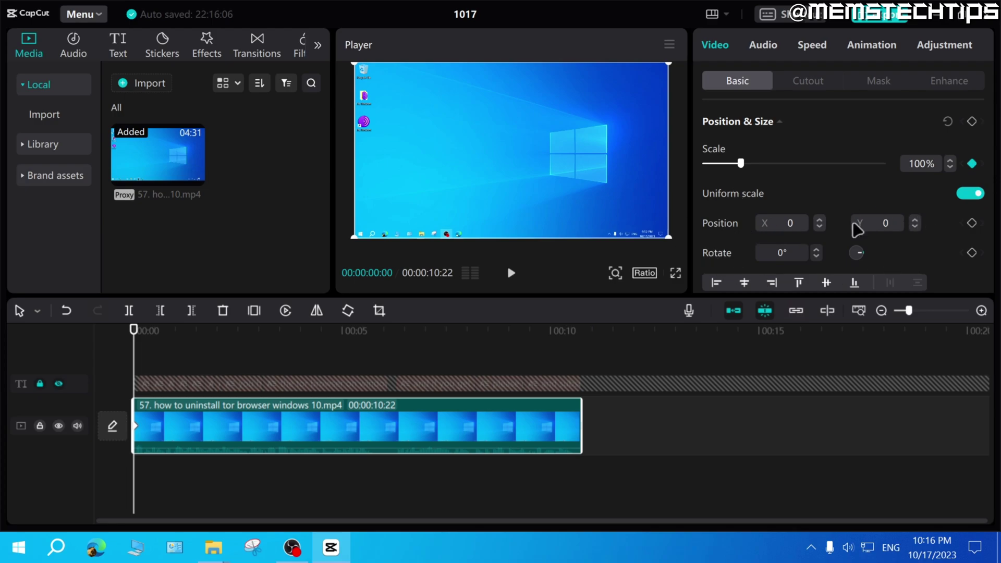
click(972, 164)
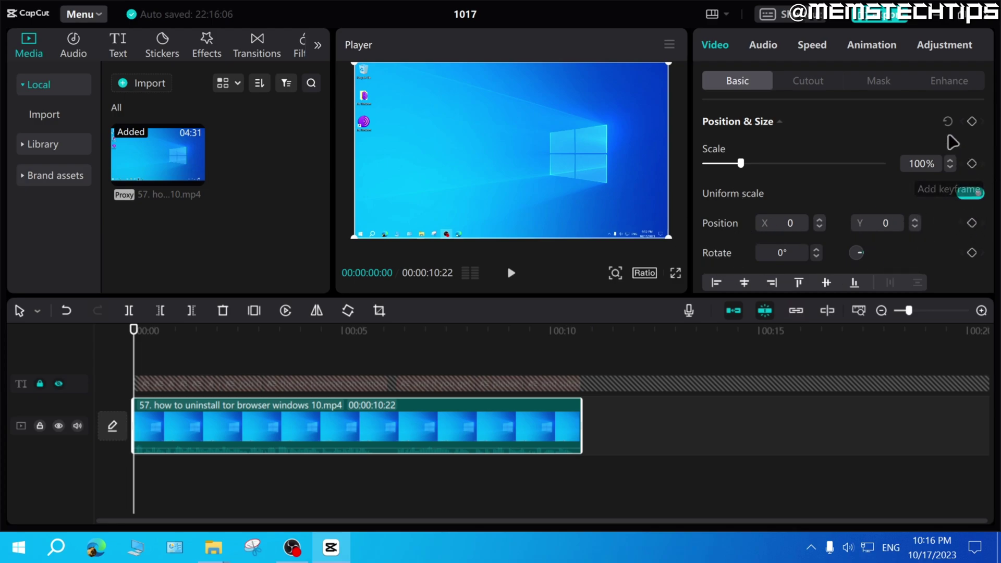
click(973, 122)
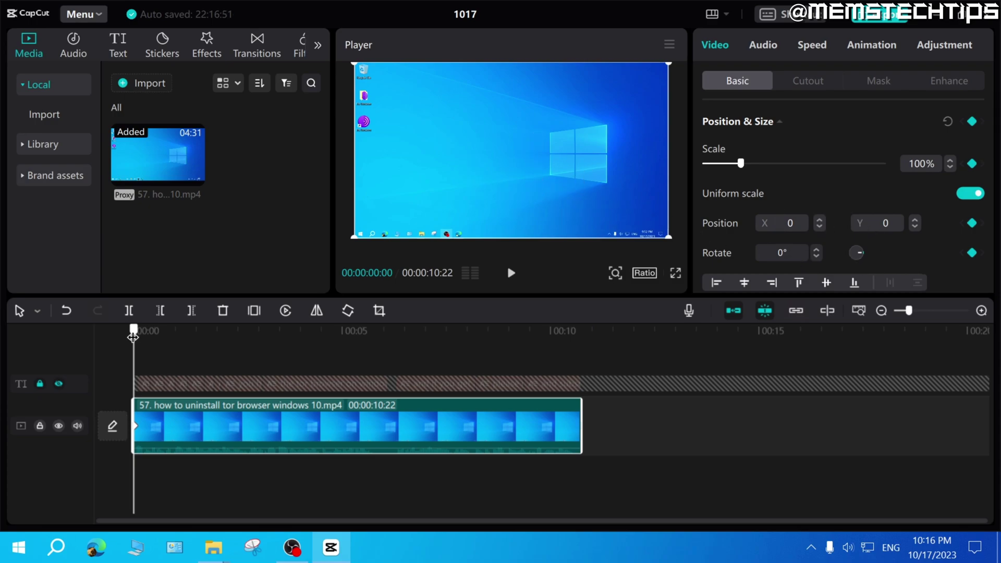
Check the clip's first frames, then move the playhead to the five-second mark
mouse_move(133, 335)
mouse_down()
mouse_move(153, 335)
mouse_move(117, 341)
mouse_up()
ctrl+scroll(131, 425, up, 3)
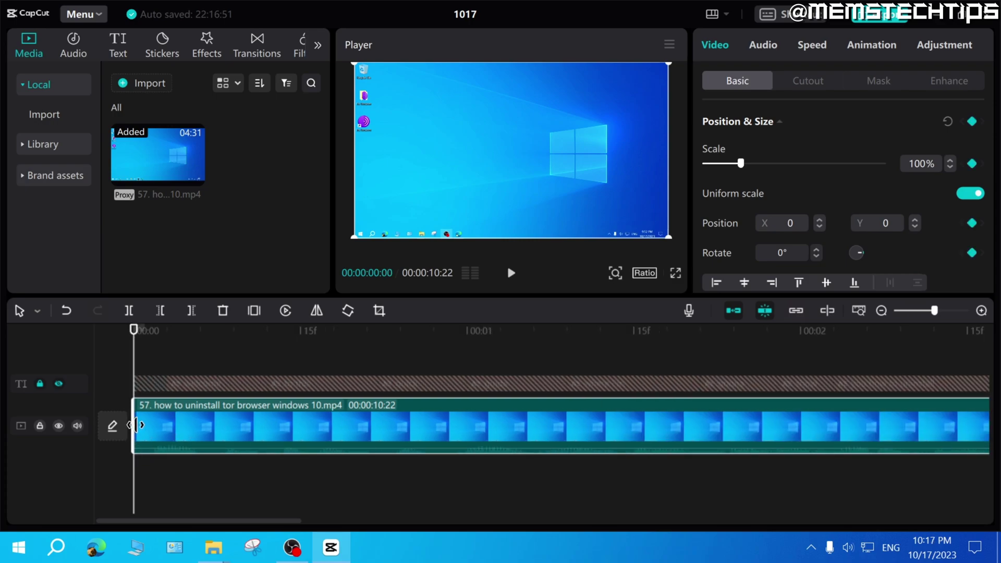
drag(134, 338, 148, 342)
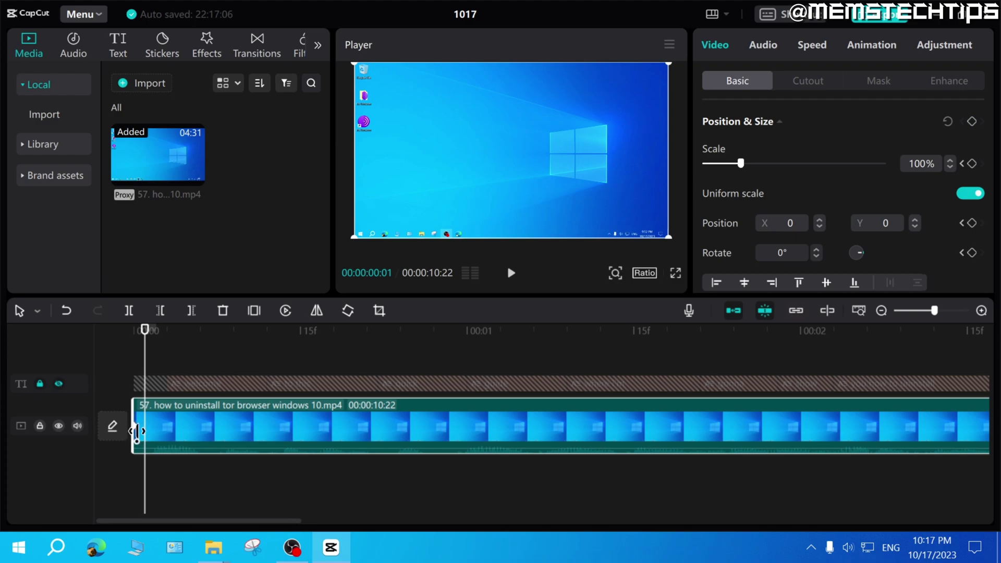
drag(144, 336, 133, 336)
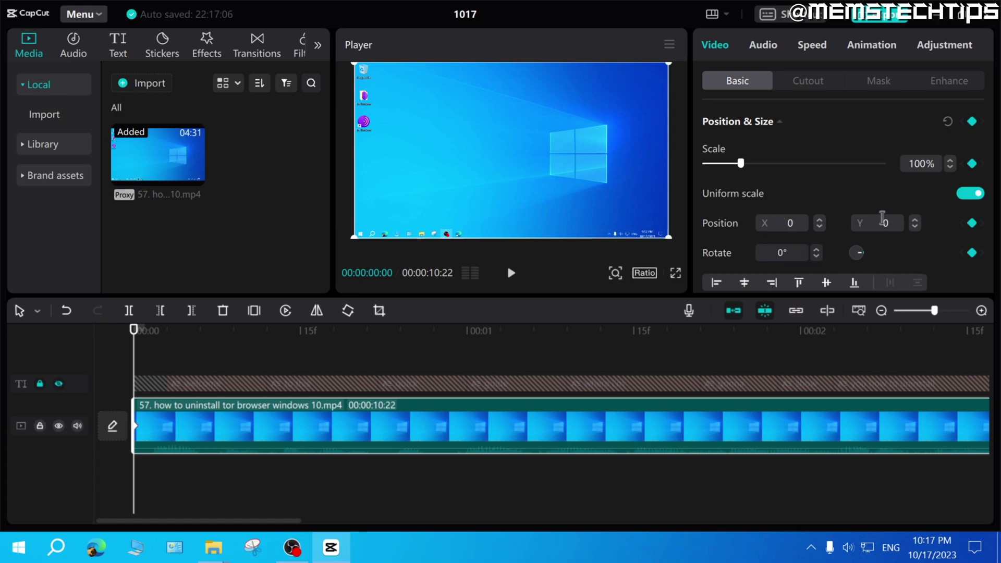
ctrl+scroll(151, 329, down, 3)
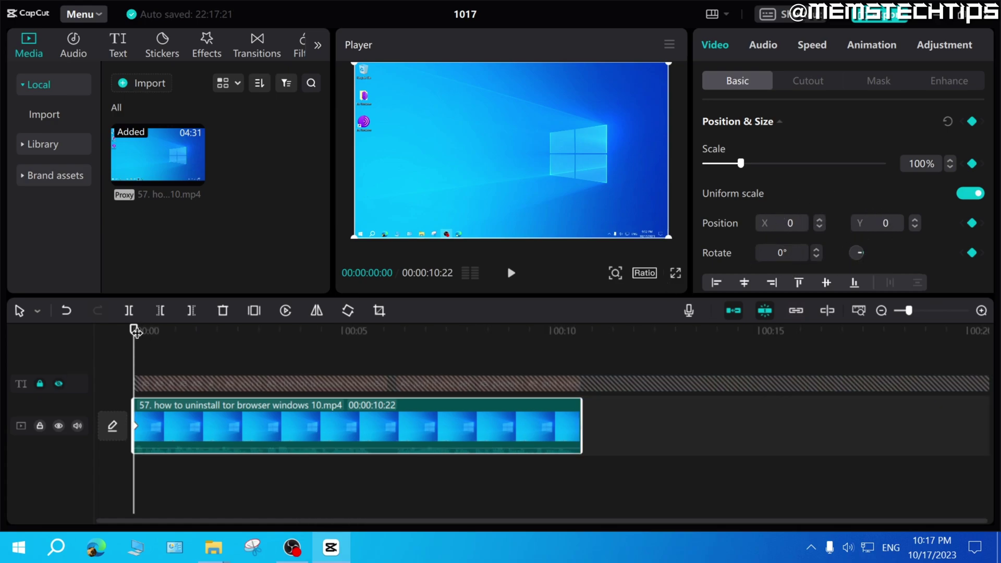
drag(136, 331, 342, 341)
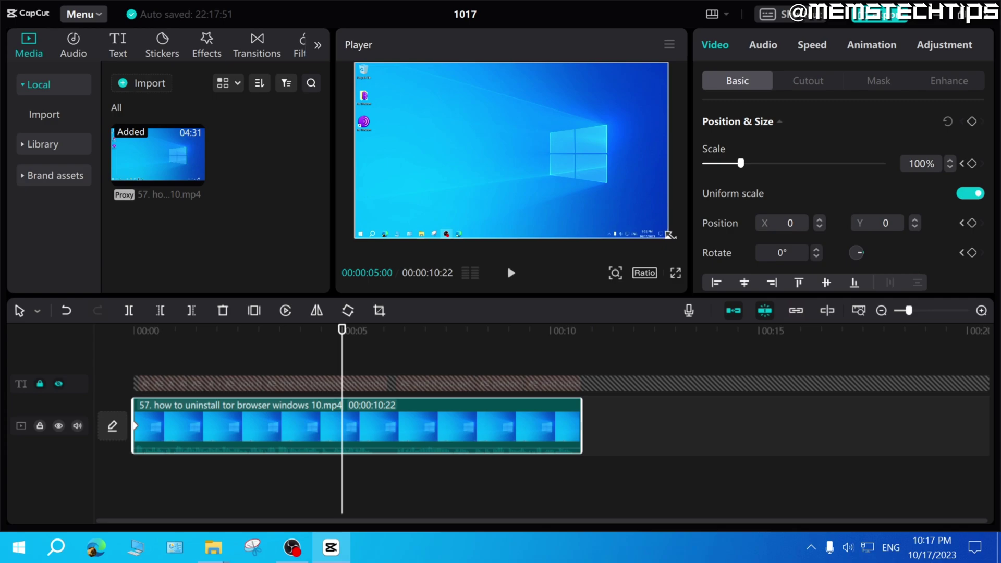
Enlarge the video to 151% at five seconds and return to the clip start
drag(670, 234, 763, 352)
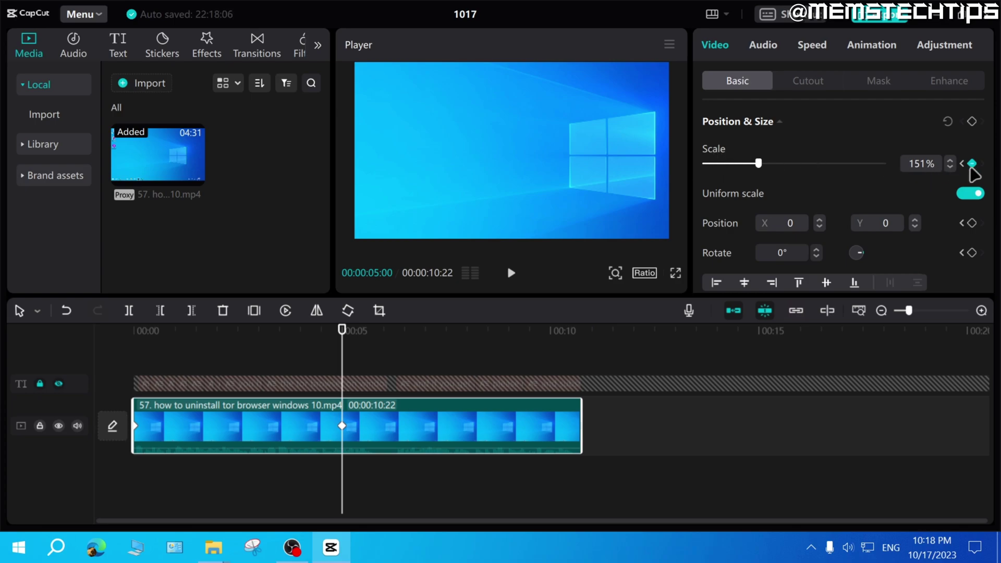
drag(342, 332, 120, 333)
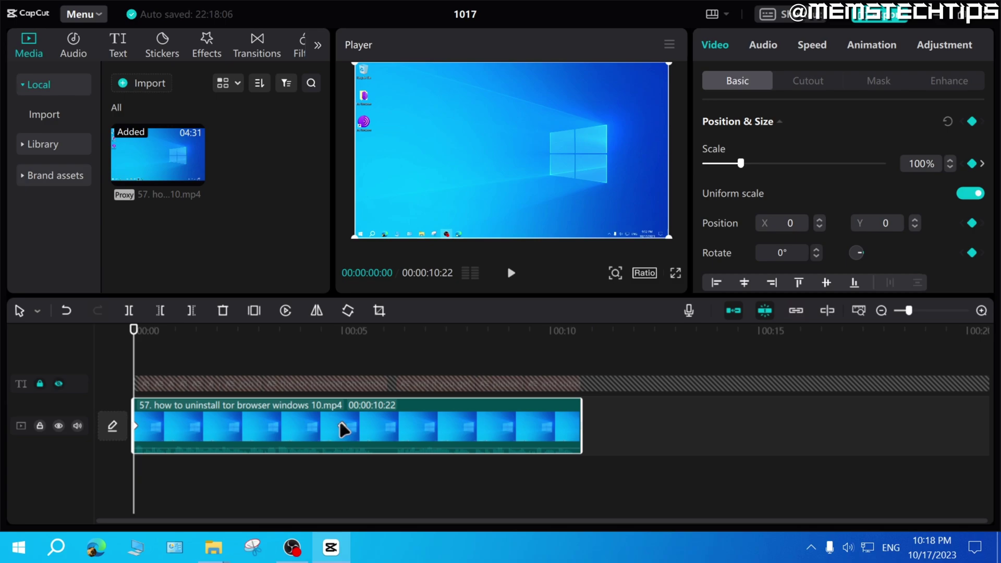
click(141, 441)
Play and scrub the clip to watch the 100%–151% zoom build
key(space)
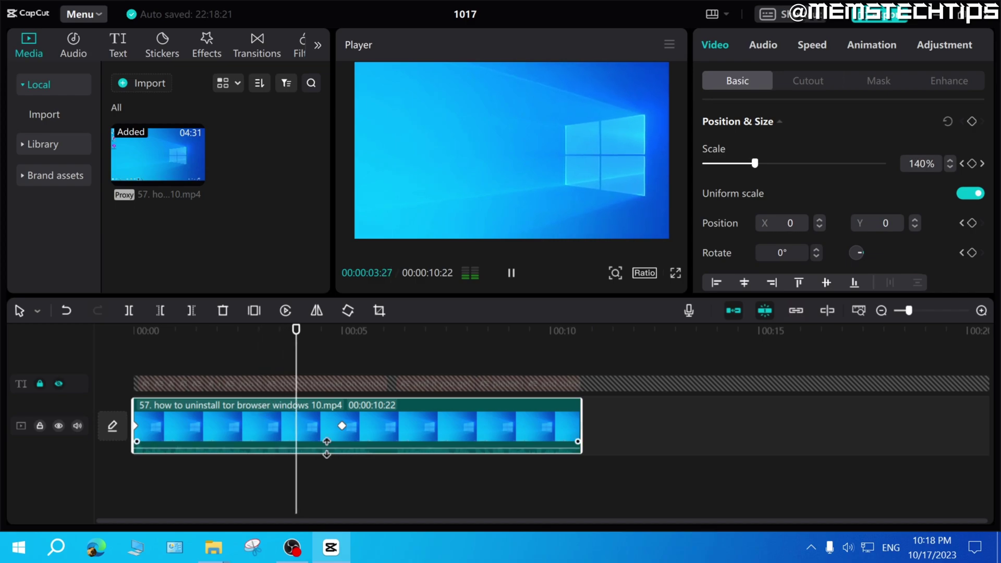
key(space)
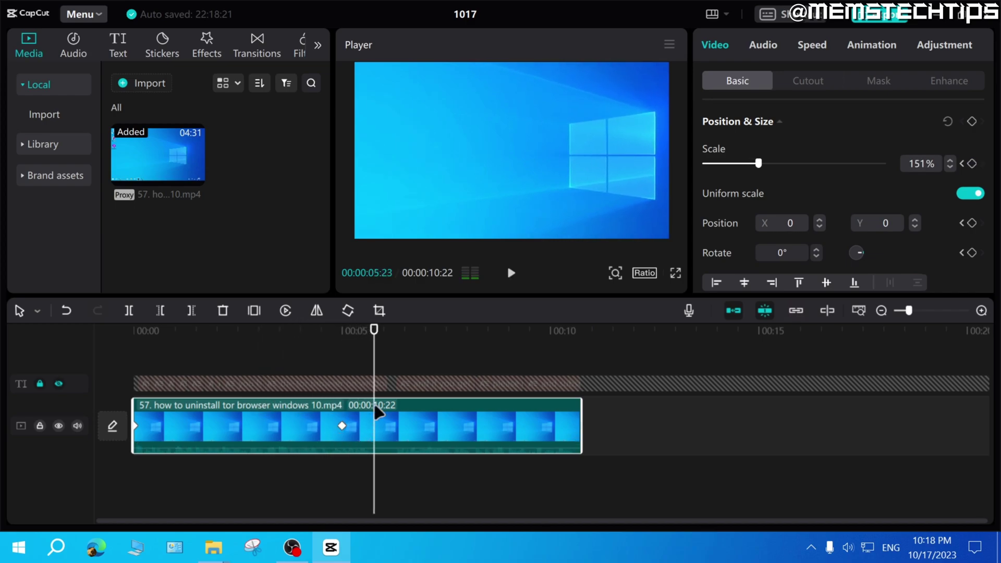
mouse_move(375, 334)
mouse_down()
mouse_move(491, 342)
mouse_move(344, 350)
mouse_up()
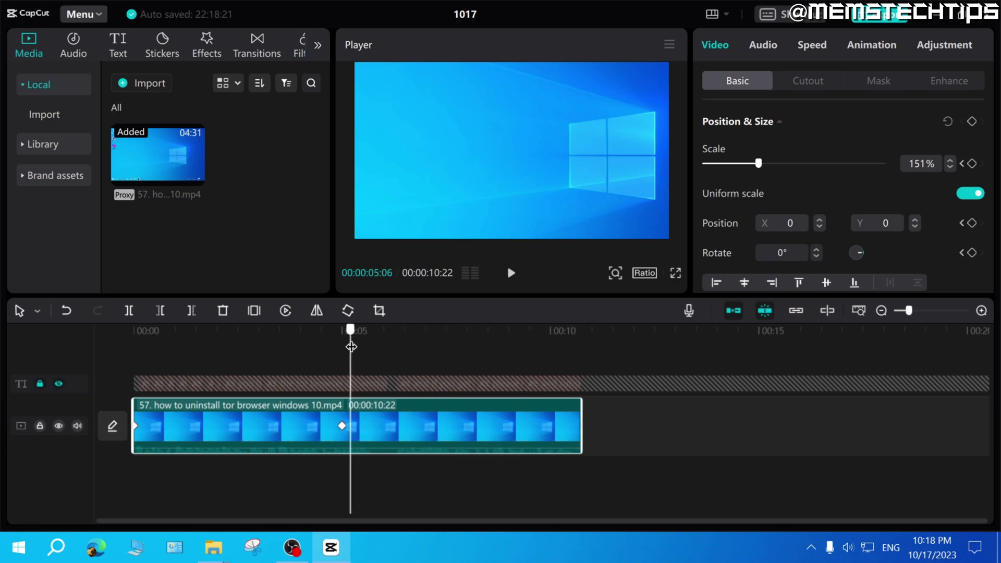
mouse_move(348, 429)
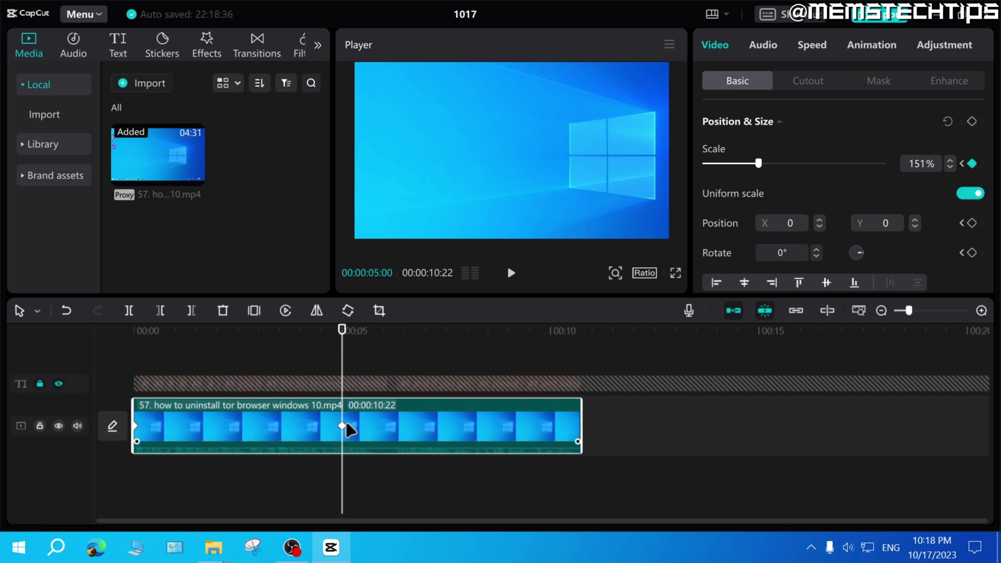
click(134, 344)
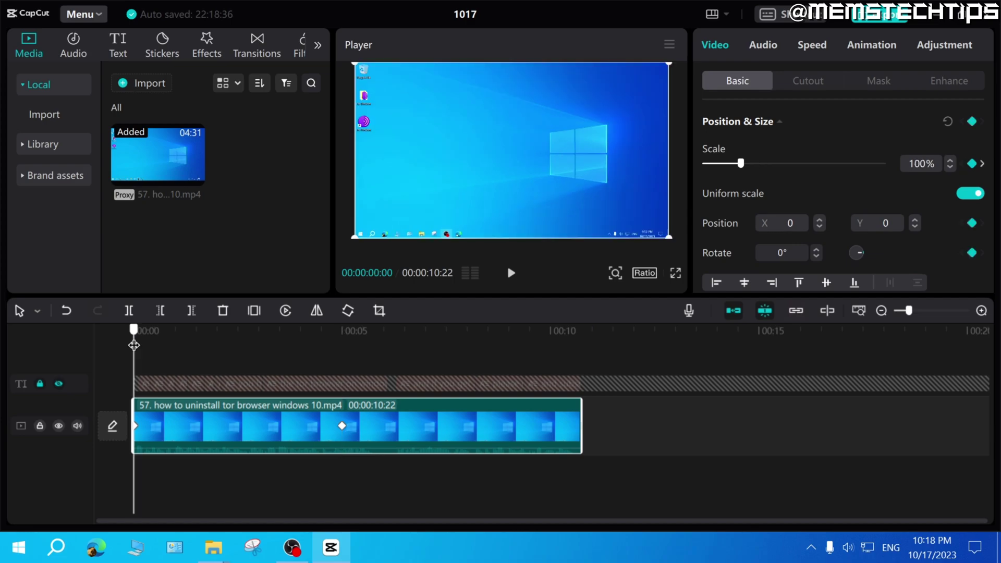
drag(134, 345, 338, 360)
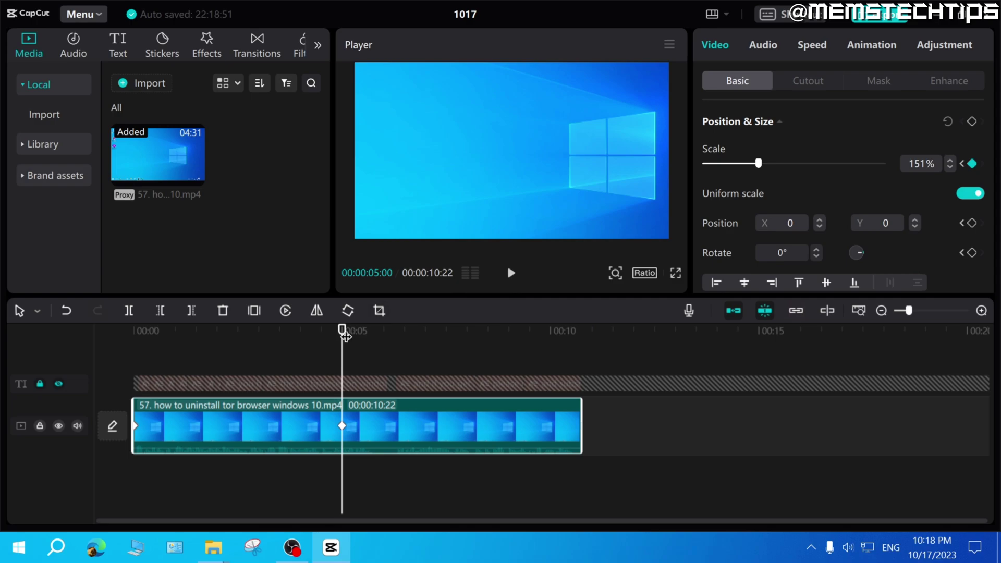
key(space)
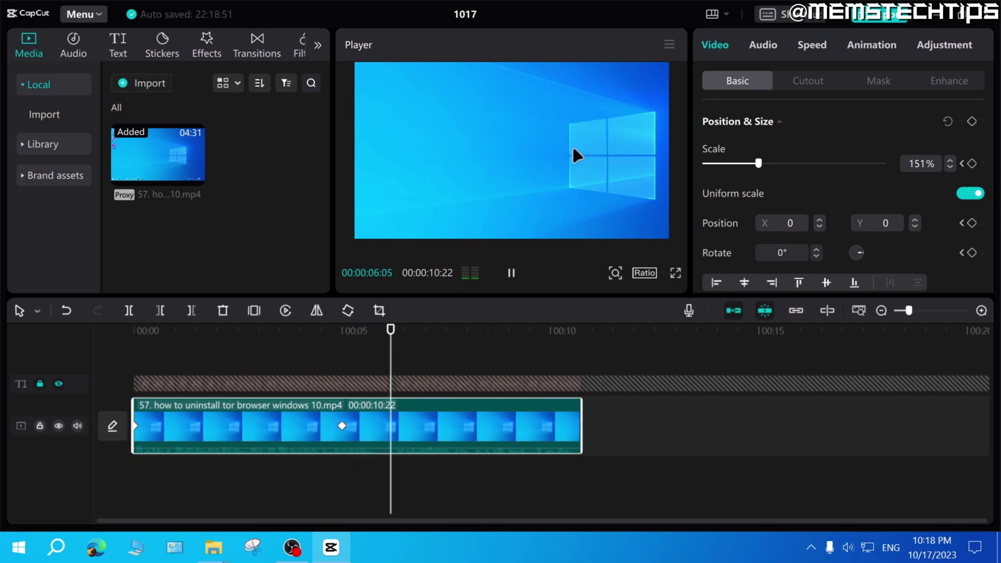
key(space)
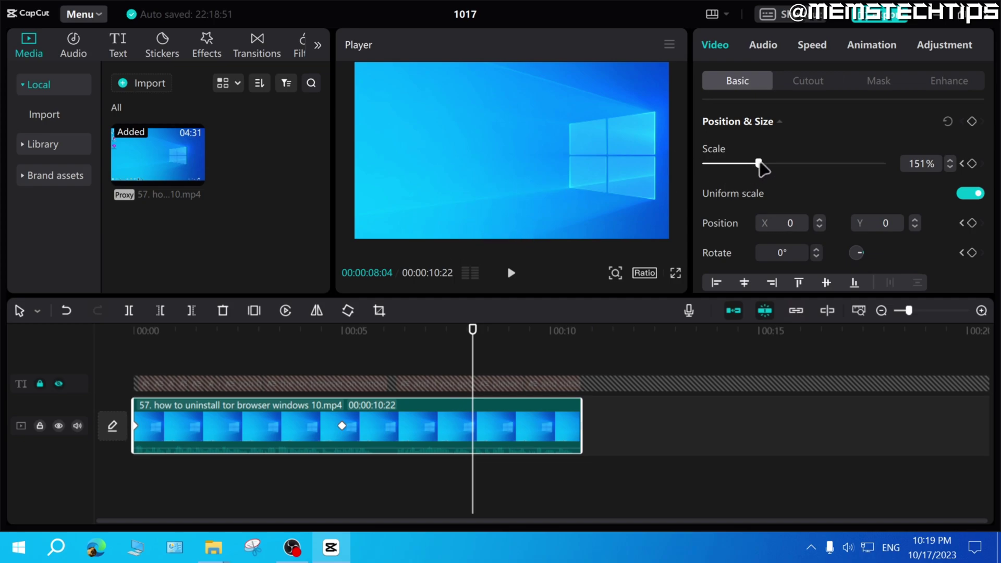
Raise the scale to 230% at about eight seconds and play from the start
drag(763, 164, 789, 164)
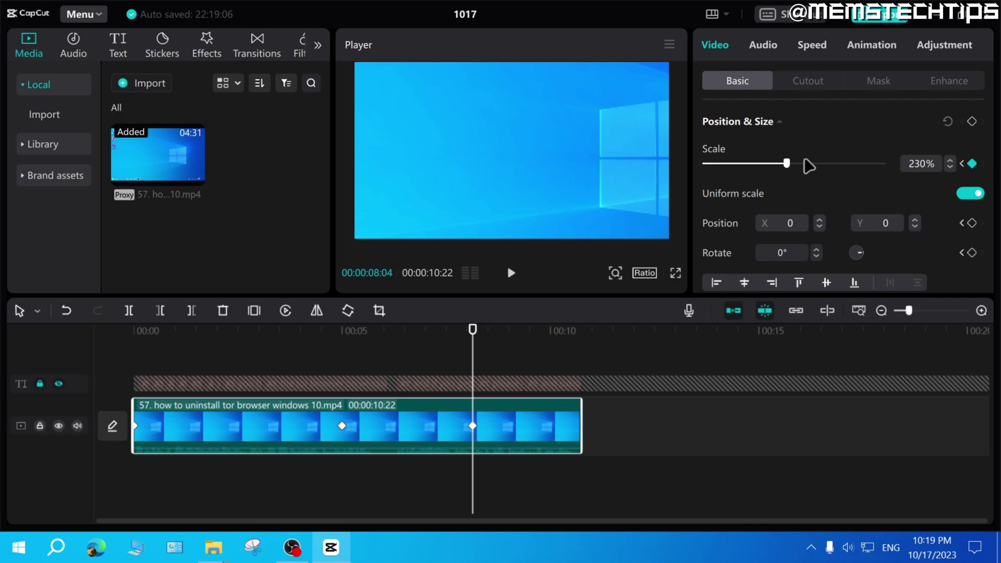
mouse_move(355, 426)
click(315, 335)
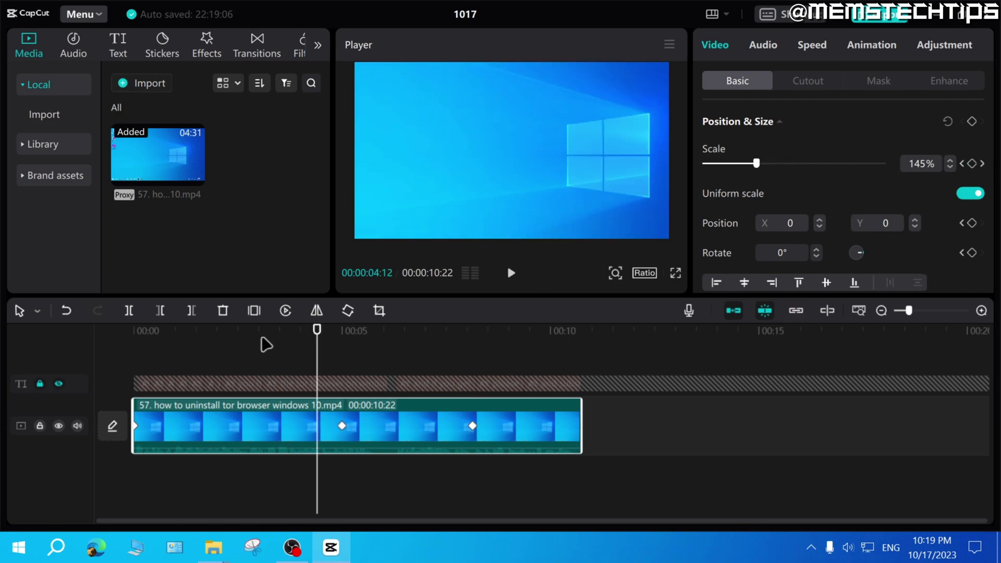
click(134, 335)
key(space)
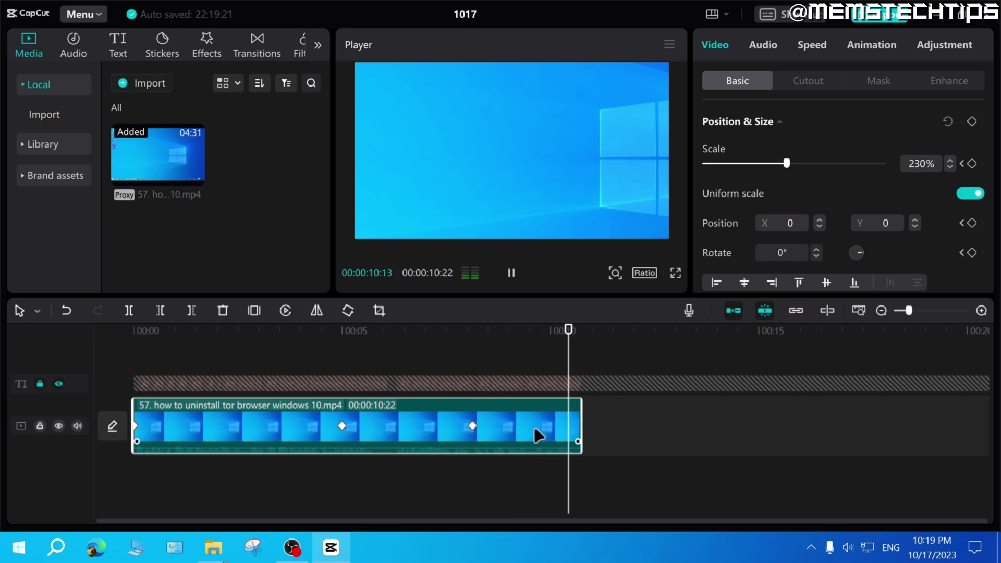
Delete the eight-second 230% keyframe and move the playhead to the five-second keyframe
click(473, 428)
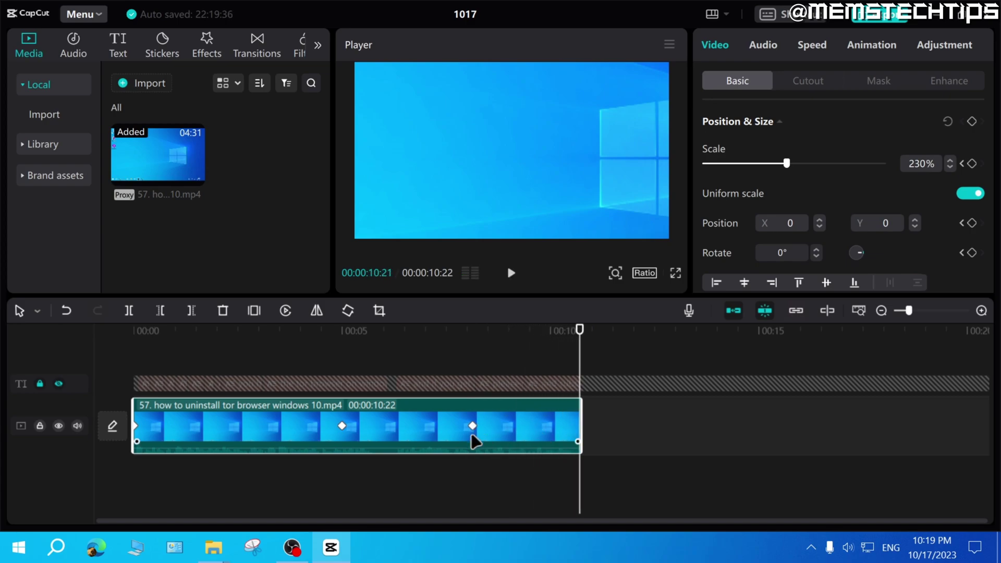
key(Delete)
click(472, 428)
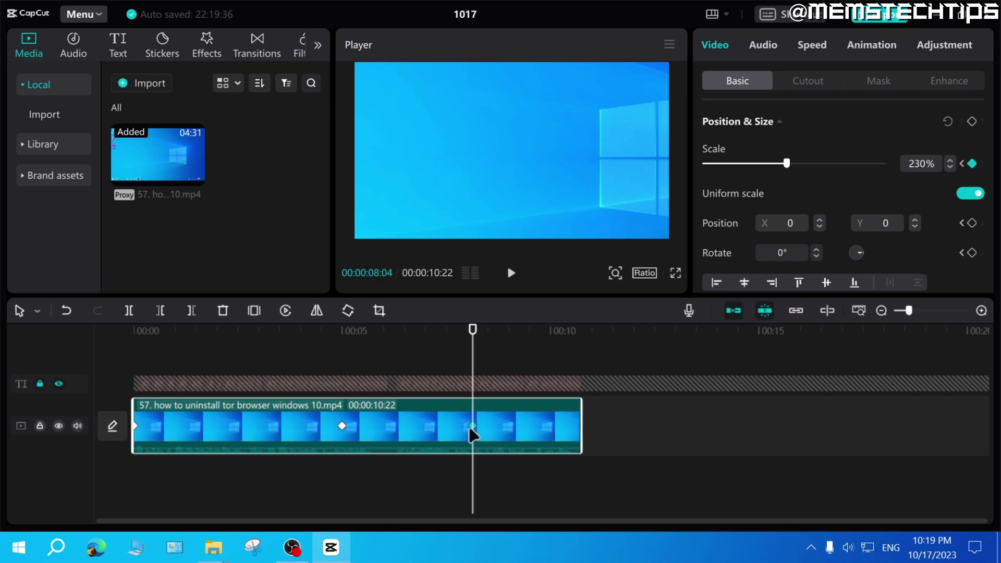
key(Delete)
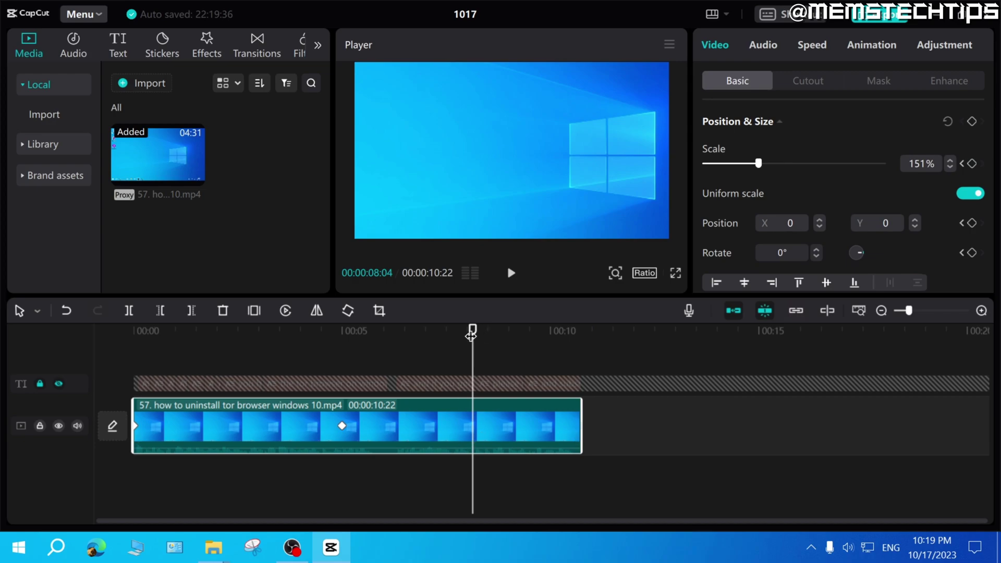
drag(472, 334, 342, 345)
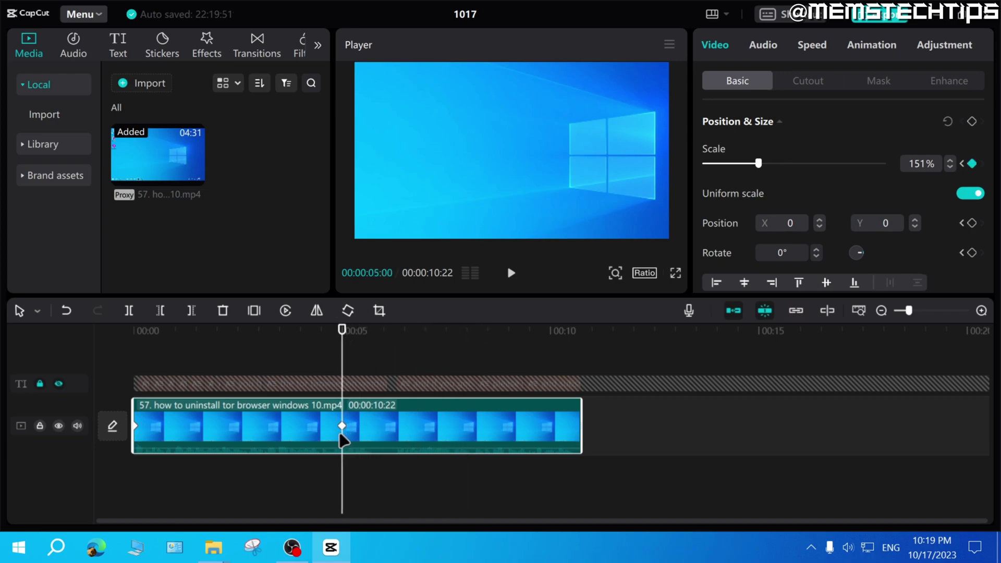
Move the 151% keyframe to the clip's end and play the zoom from the start
mouse_move(259, 429)
drag(250, 422, 509, 430)
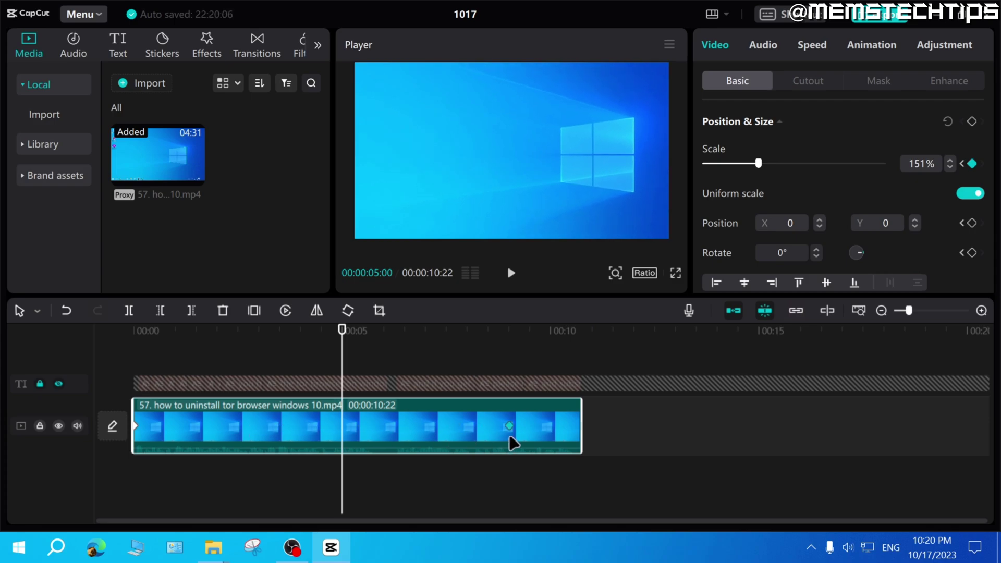
drag(510, 436, 577, 442)
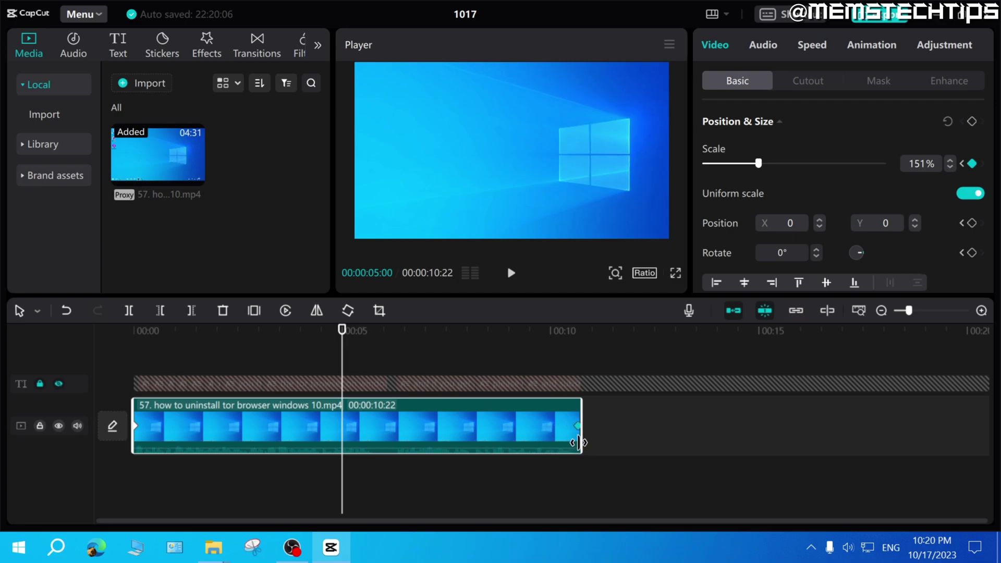
drag(341, 330, 129, 337)
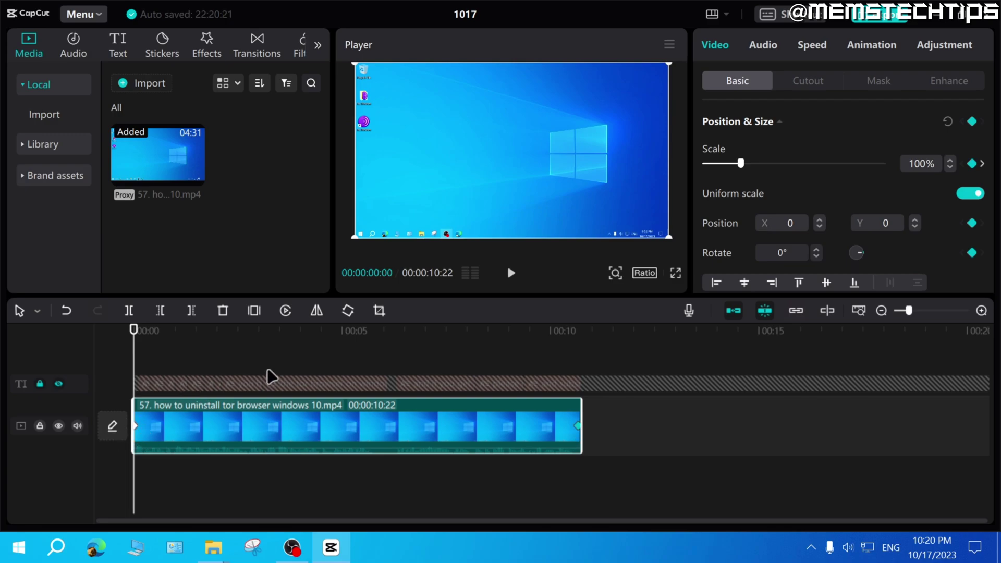
key(space)
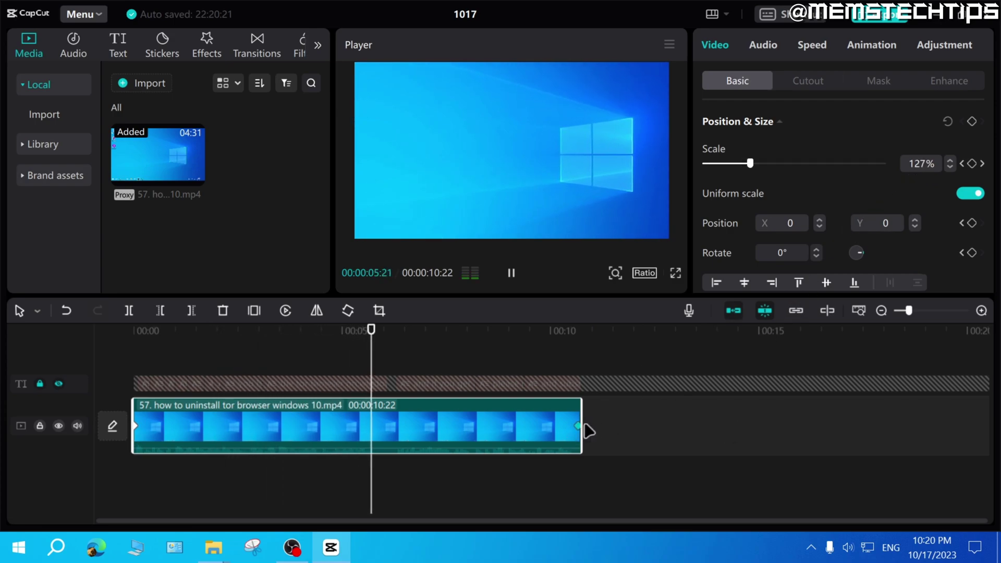
key(space)
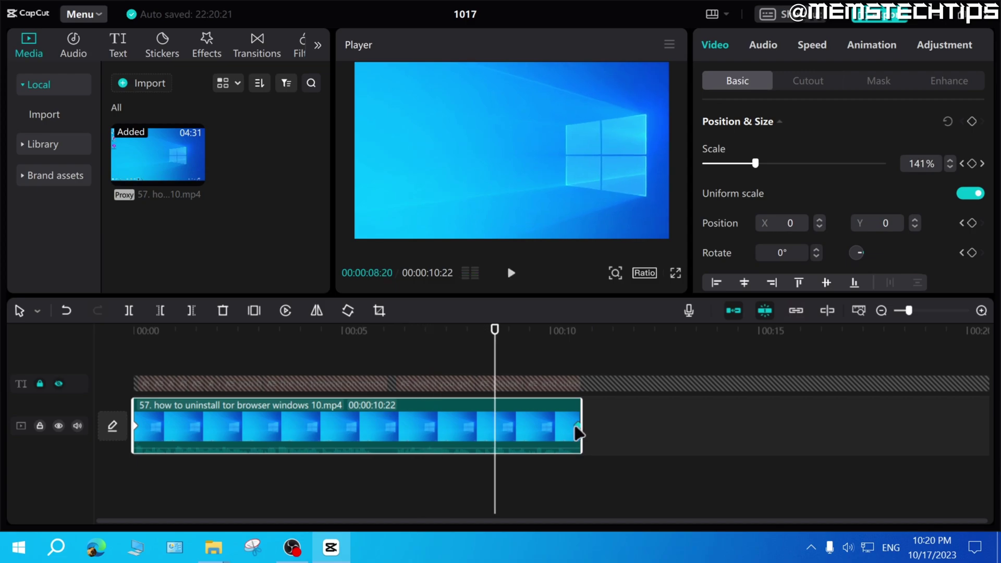
Play the clip again from its start to preview the zoom
click(577, 430)
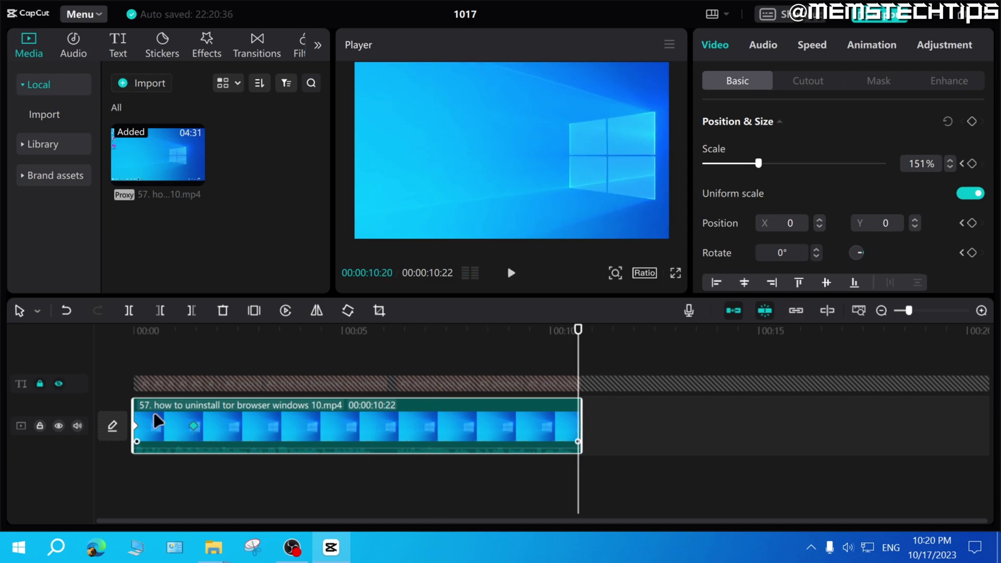
click(144, 331)
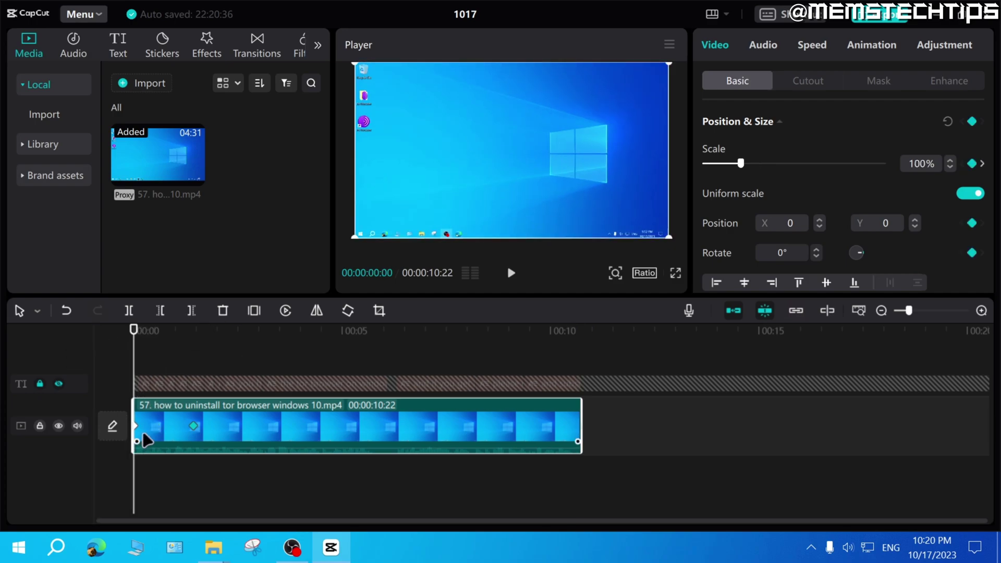
key(space)
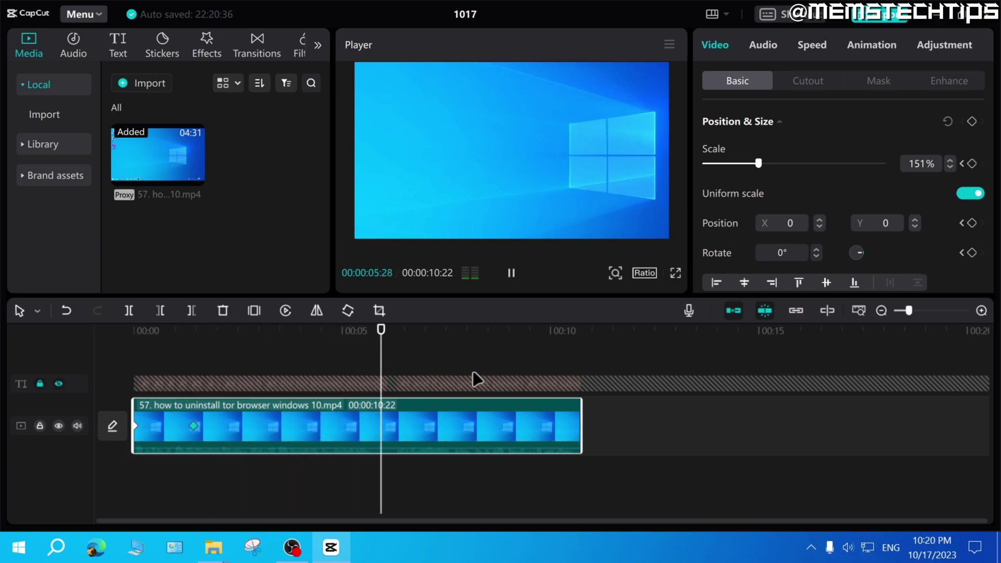
key(space)
Keyframe the clip's volume at 0.0dB at the start and 6.7dB at 18 frames
drag(418, 331, 111, 336)
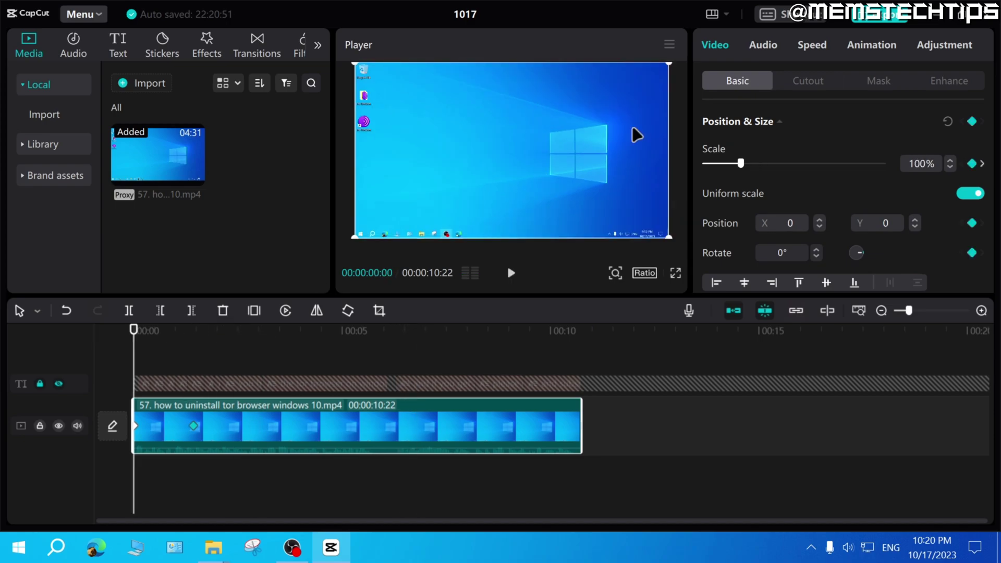
click(763, 48)
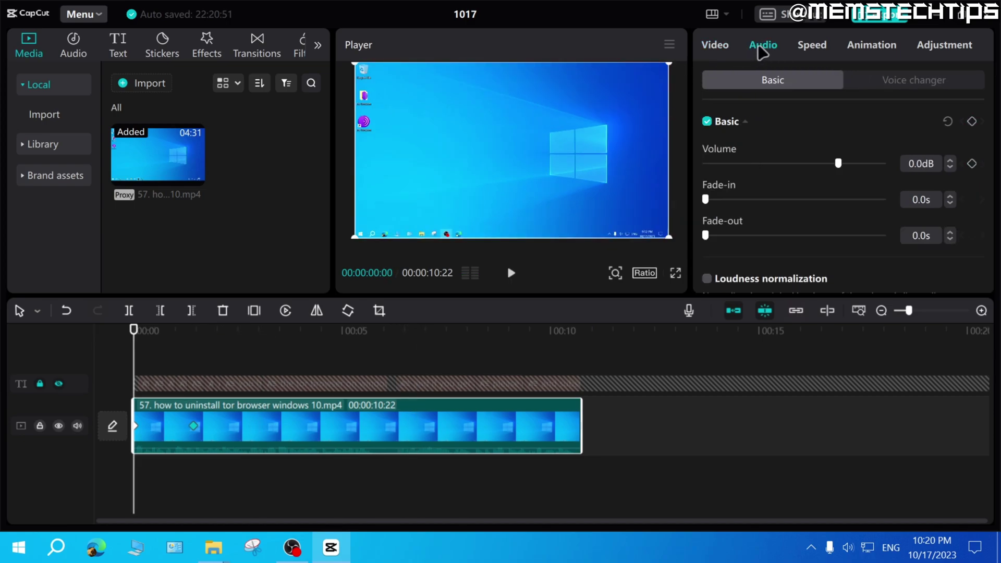
click(972, 122)
mouse_move(140, 446)
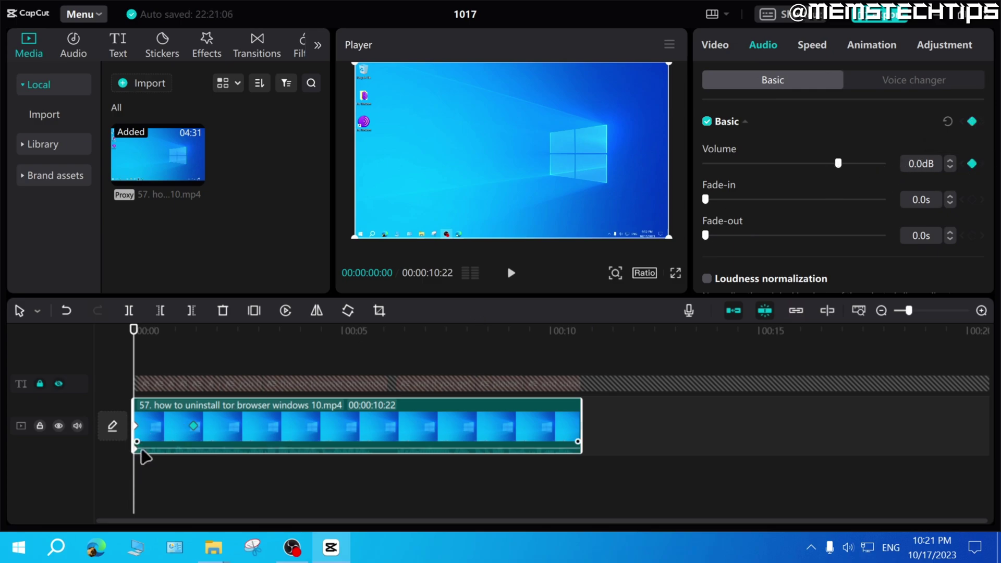
drag(133, 366, 159, 365)
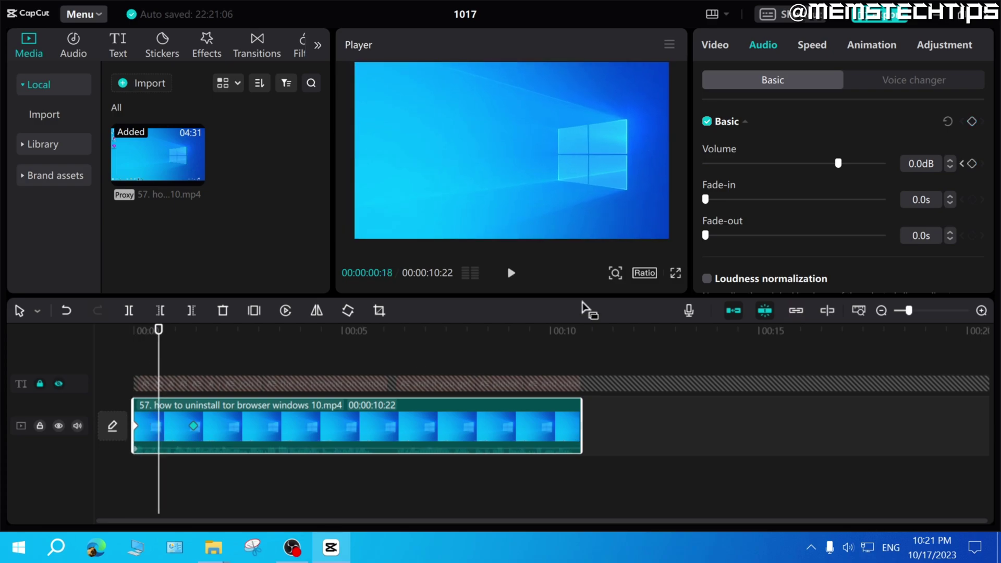
drag(839, 164, 853, 165)
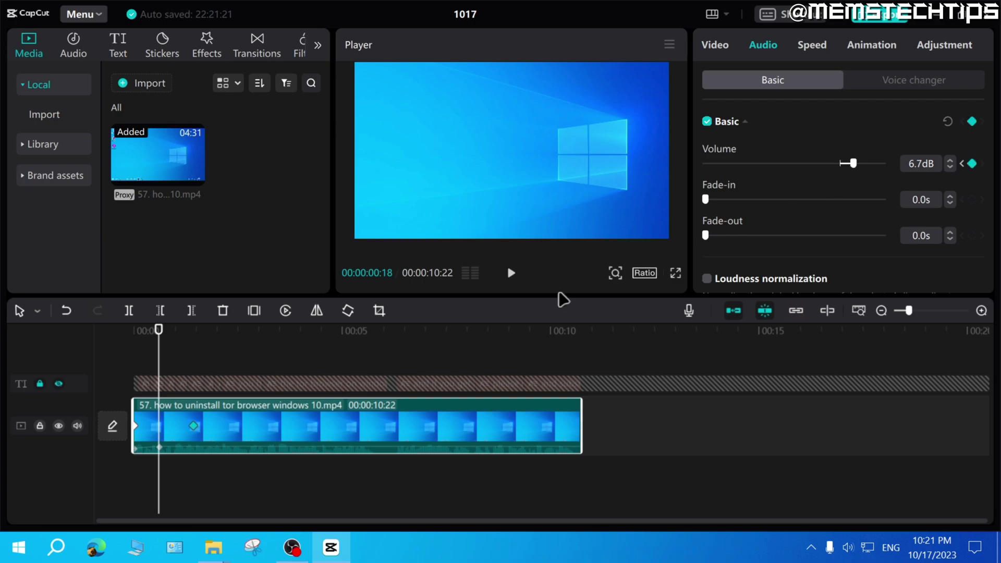
scroll(159, 455, up, 2)
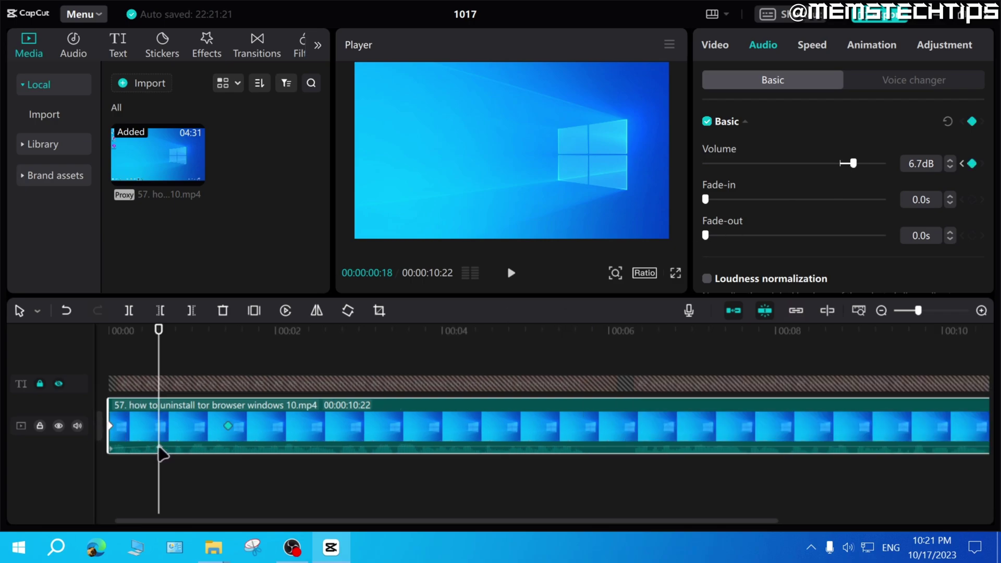
Scrub through the clip to check the volume rise to 6.7dB
click(217, 407)
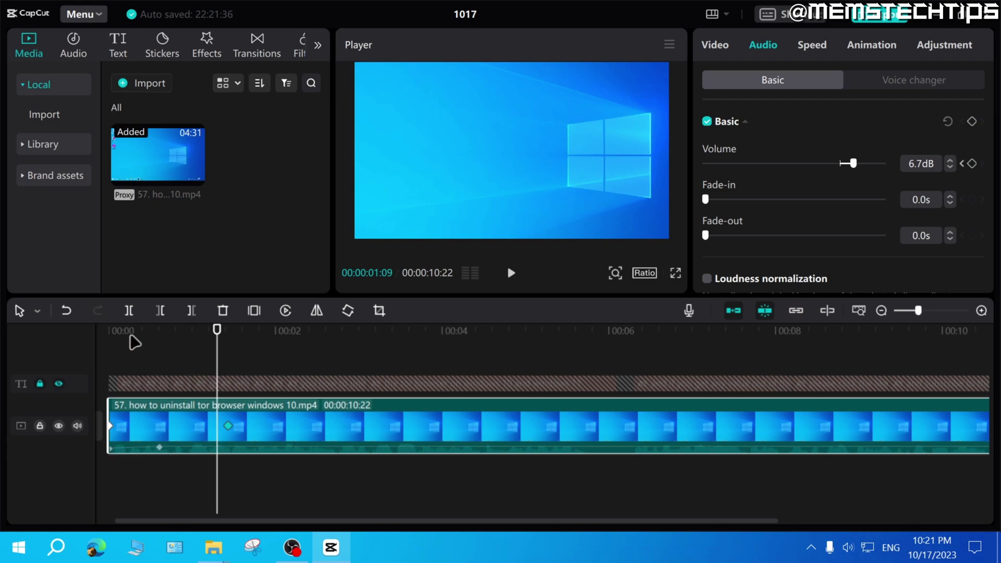
drag(130, 339, 135, 348)
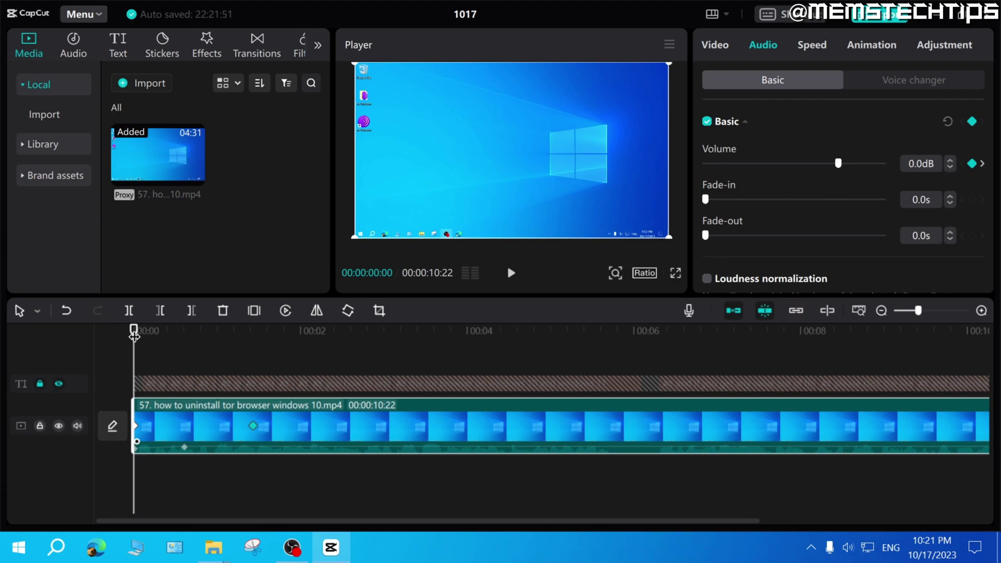
drag(133, 332, 181, 346)
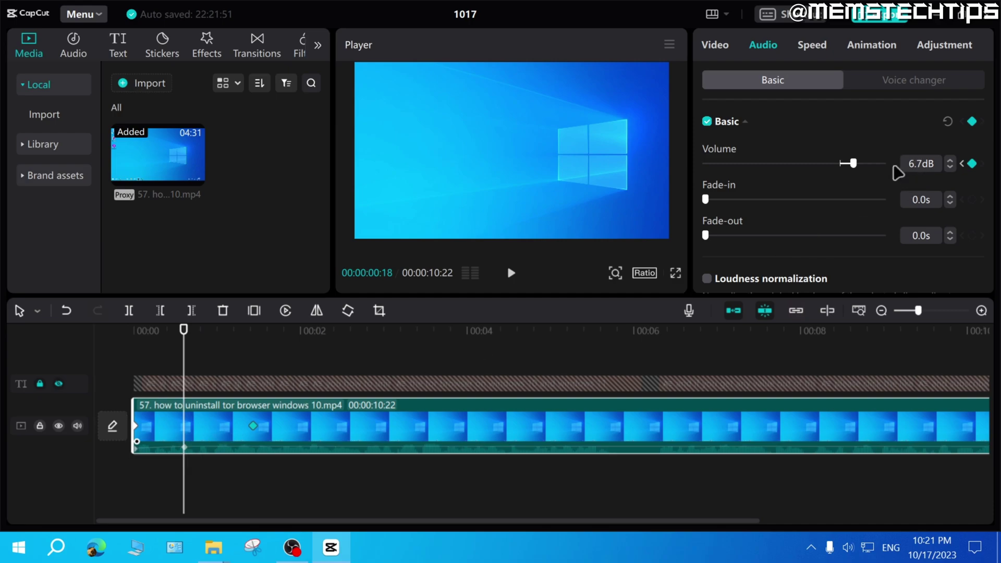
ctrl+scroll(155, 362, down, 2)
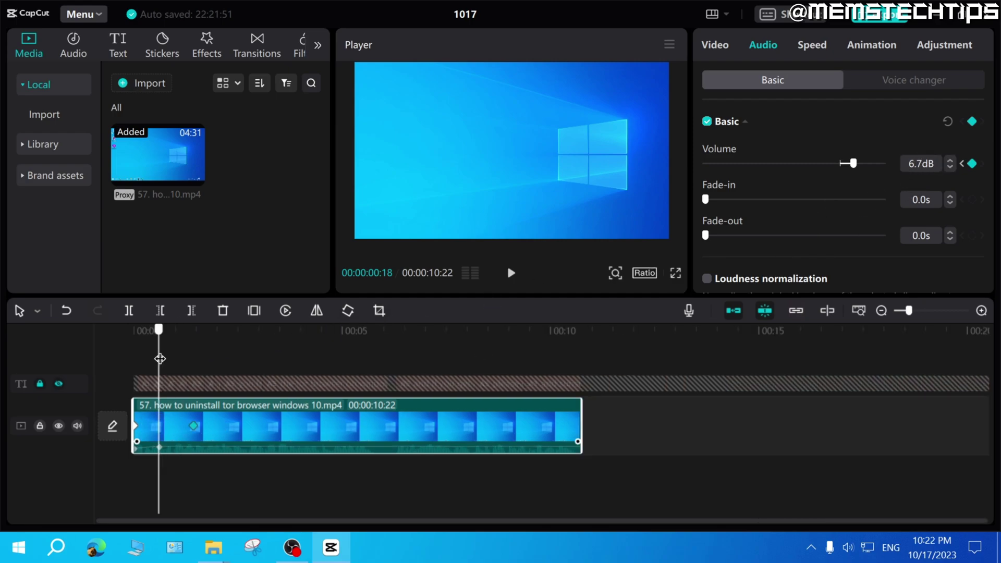
drag(159, 358, 576, 401)
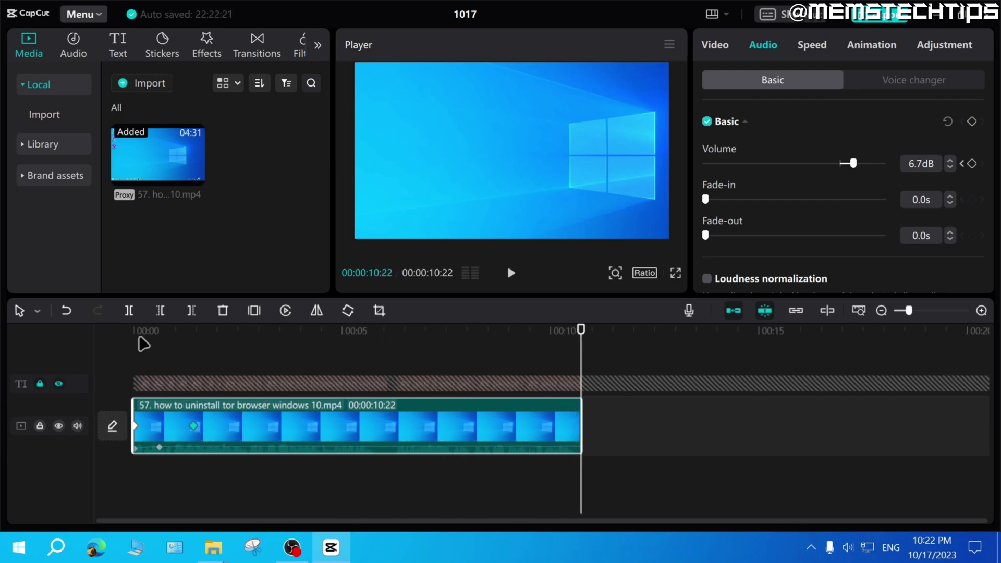
Unlock and show the caption track, then keyframe the WELCOME caption's scale at 85%
click(48, 384)
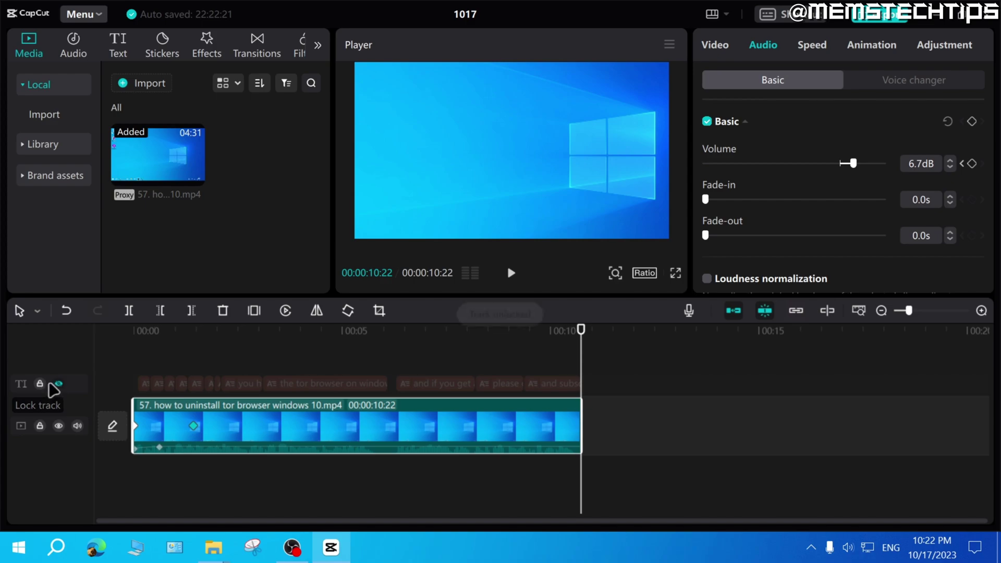
click(269, 332)
click(146, 383)
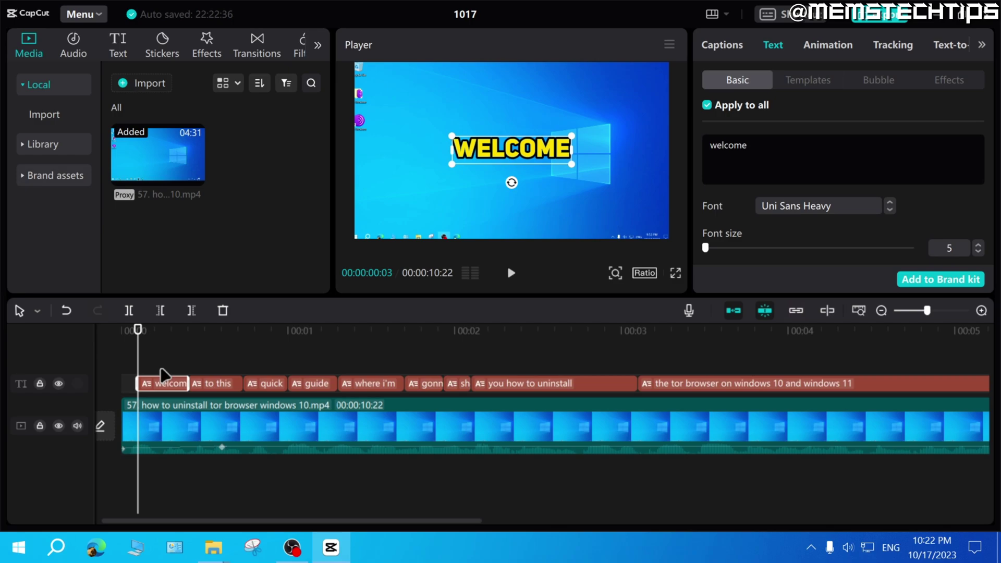
scroll(939, 205, down, 2)
scroll(939, 205, down, 3)
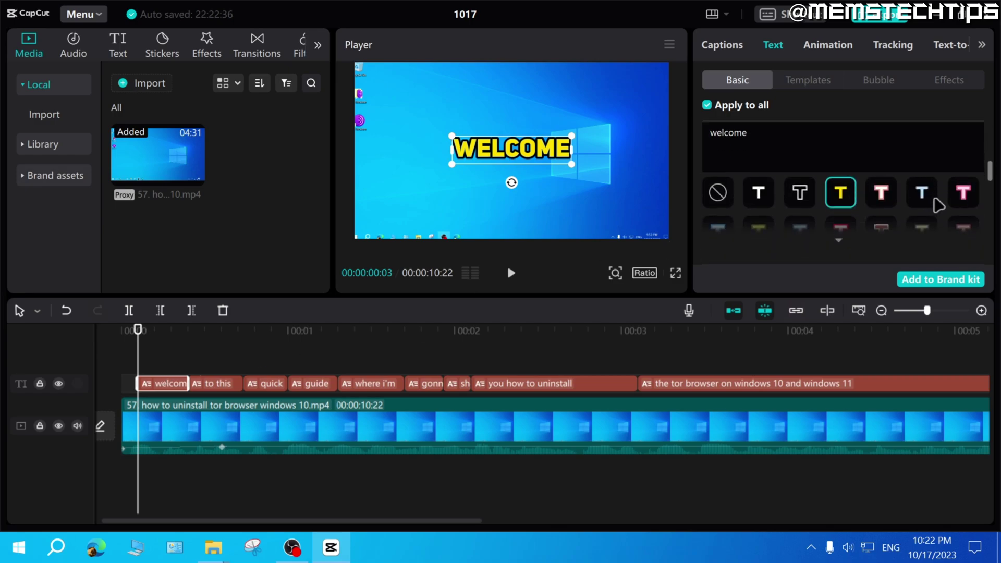
scroll(977, 193, down, 3)
scroll(991, 196, down, 2)
scroll(990, 188, up, 2)
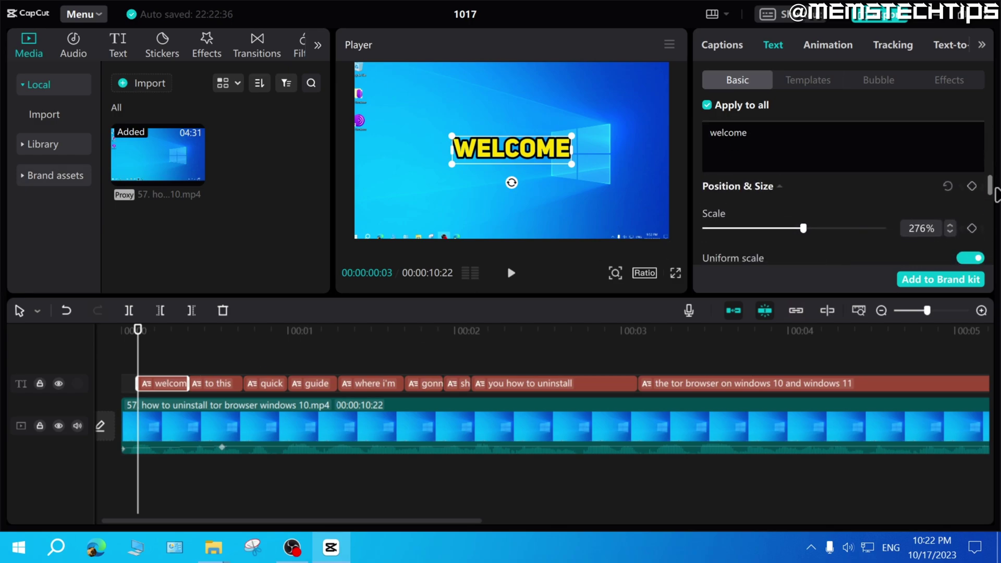
scroll(992, 188, down, 1)
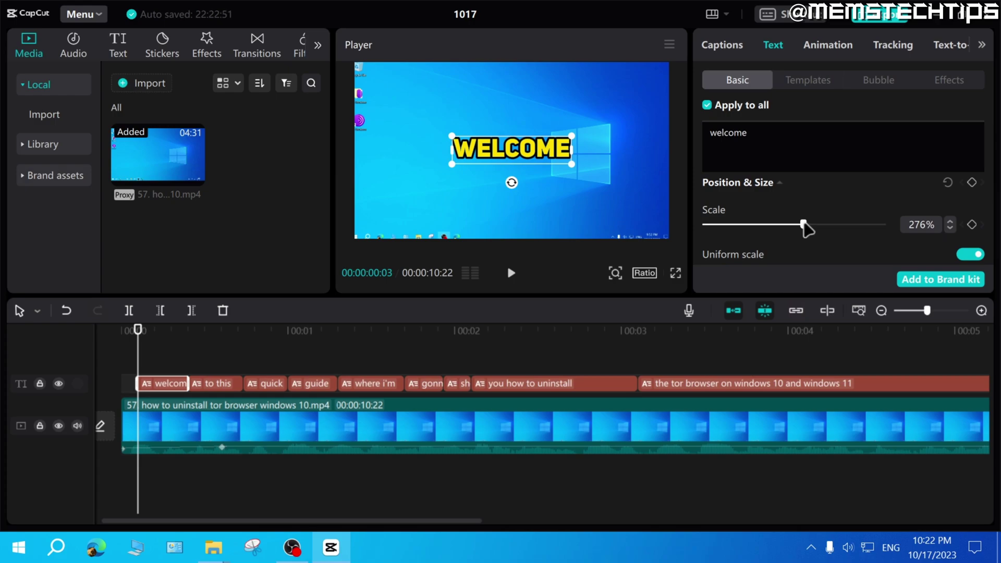
drag(806, 227, 738, 229)
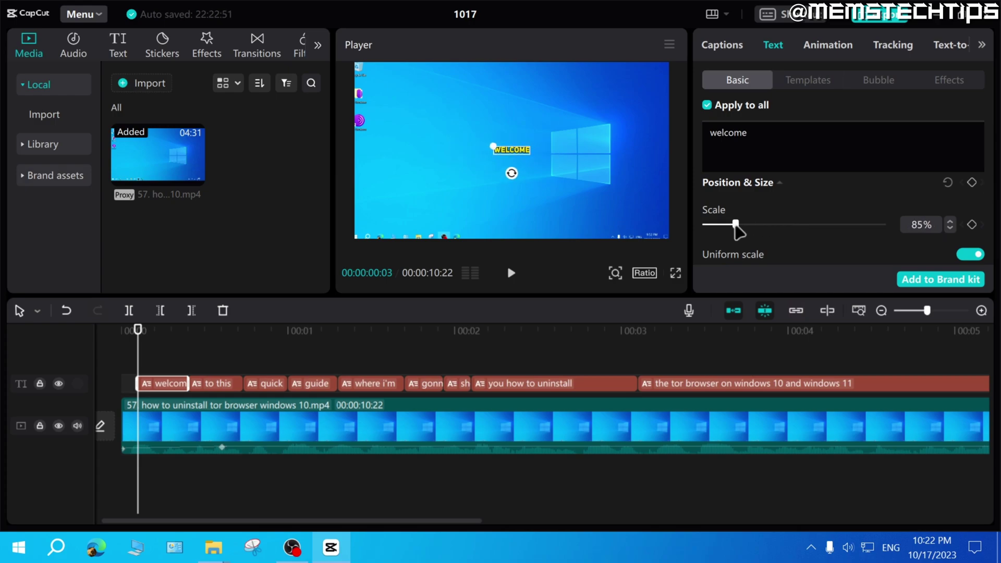
click(973, 186)
mouse_move(992, 188)
mouse_down()
mouse_move(992, 202)
mouse_move(990, 185)
mouse_up()
ctrl+scroll(152, 346, up, 1)
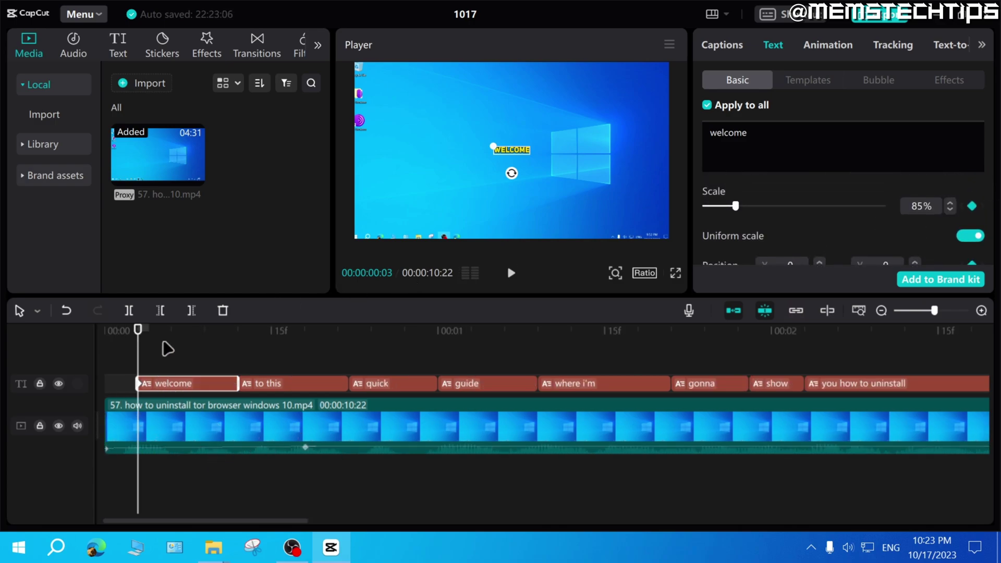
drag(139, 332, 166, 332)
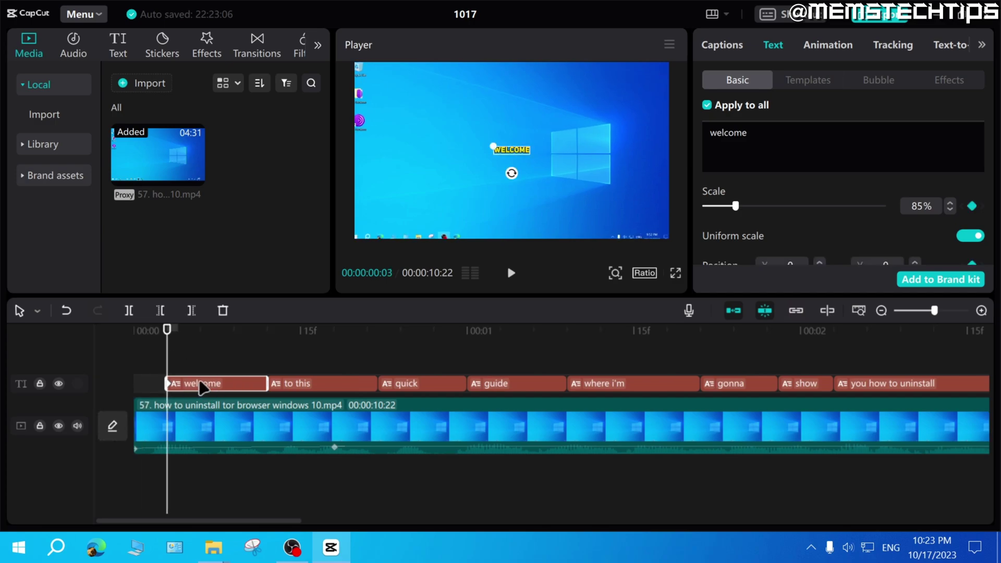
At the WELCOME caption's final frame, set its scale to 474% as the end keyframe
drag(167, 332, 247, 356)
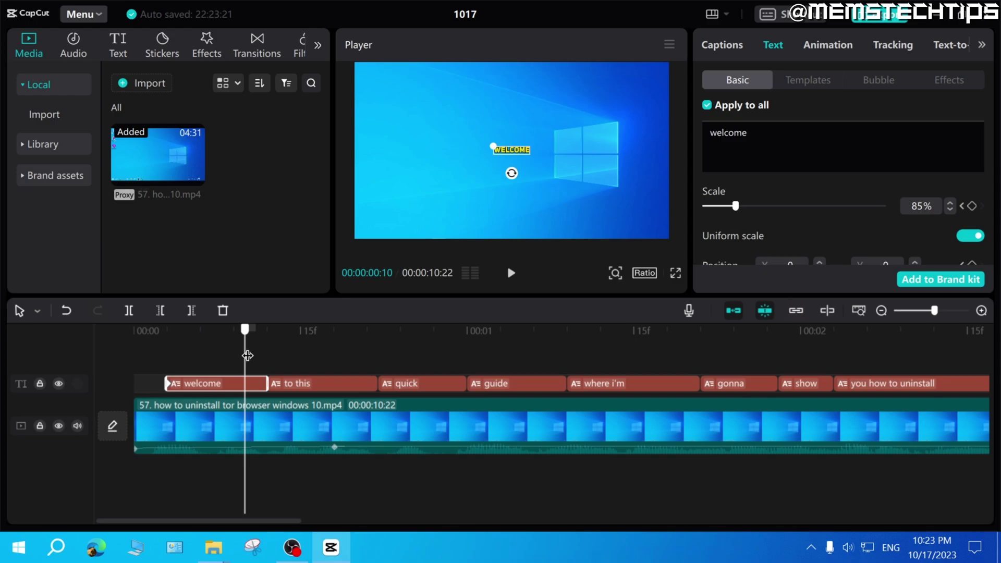
drag(247, 356, 258, 356)
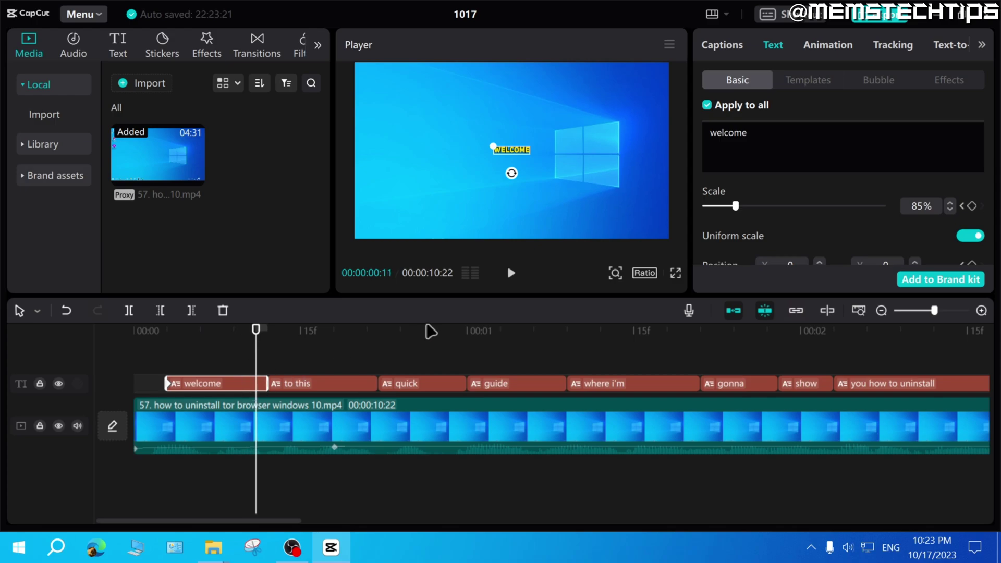
drag(736, 207, 874, 211)
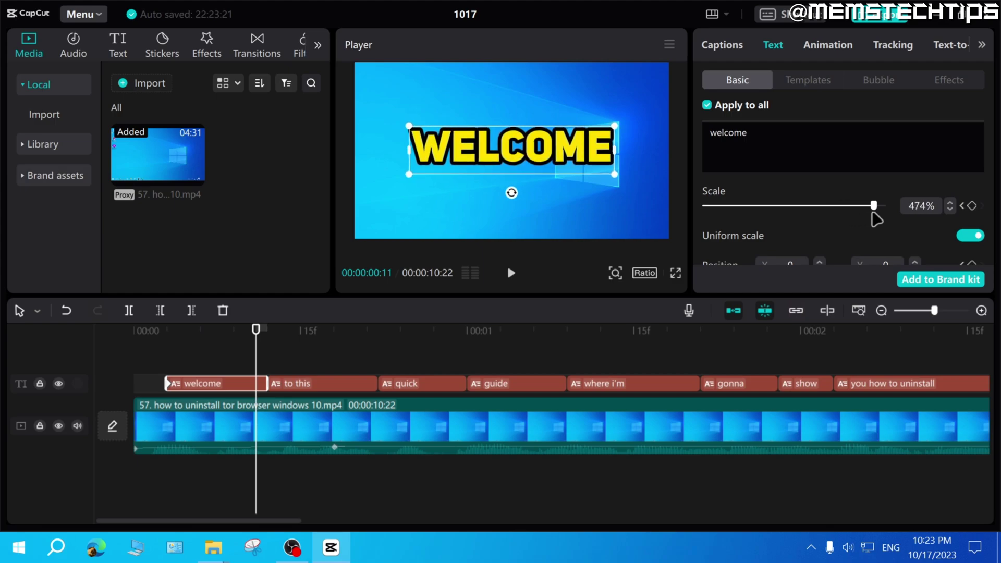
Preview the WELCOME caption growing from 85% to 474% between its keyframes
click(168, 344)
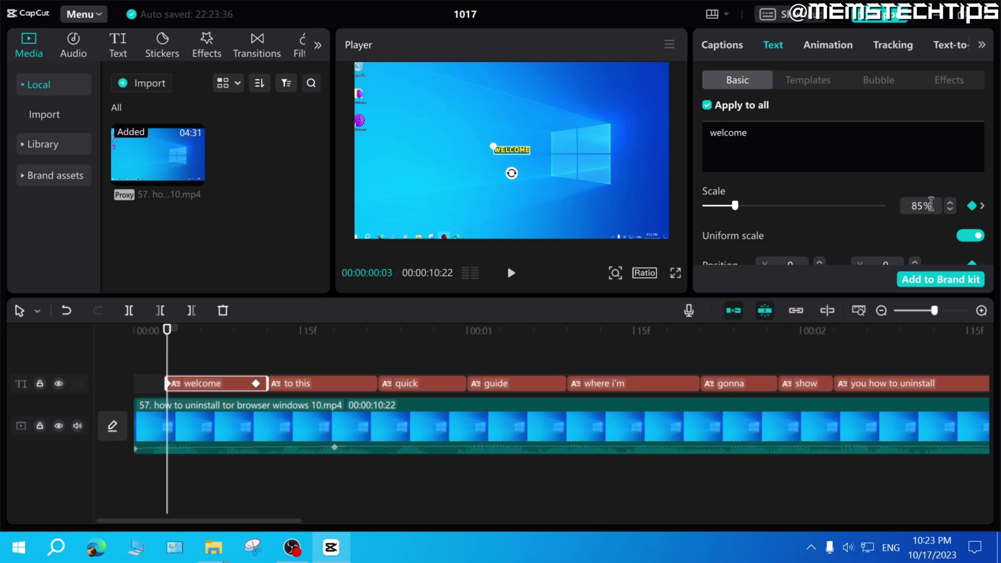
drag(170, 334, 256, 337)
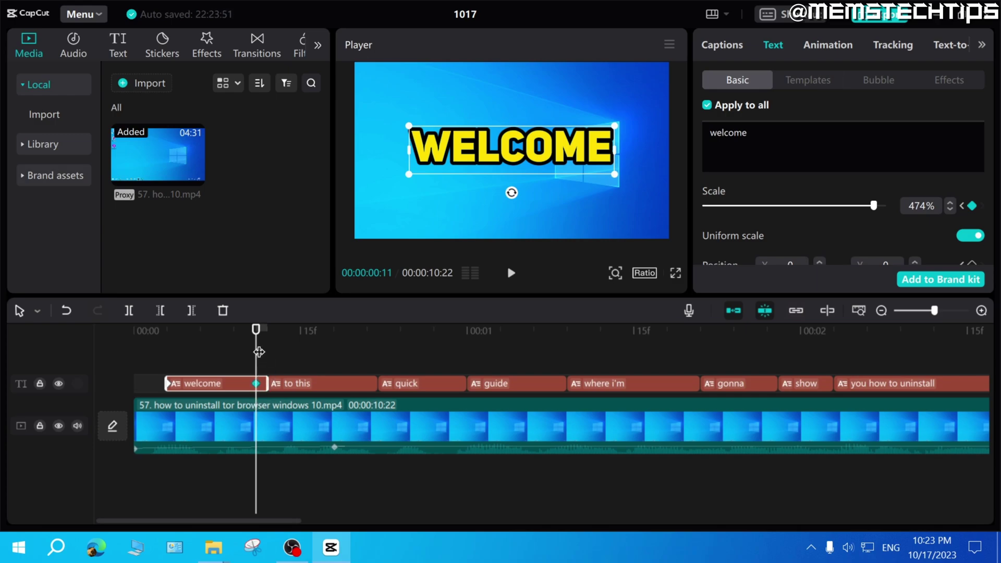
drag(258, 352, 170, 355)
key(Down)
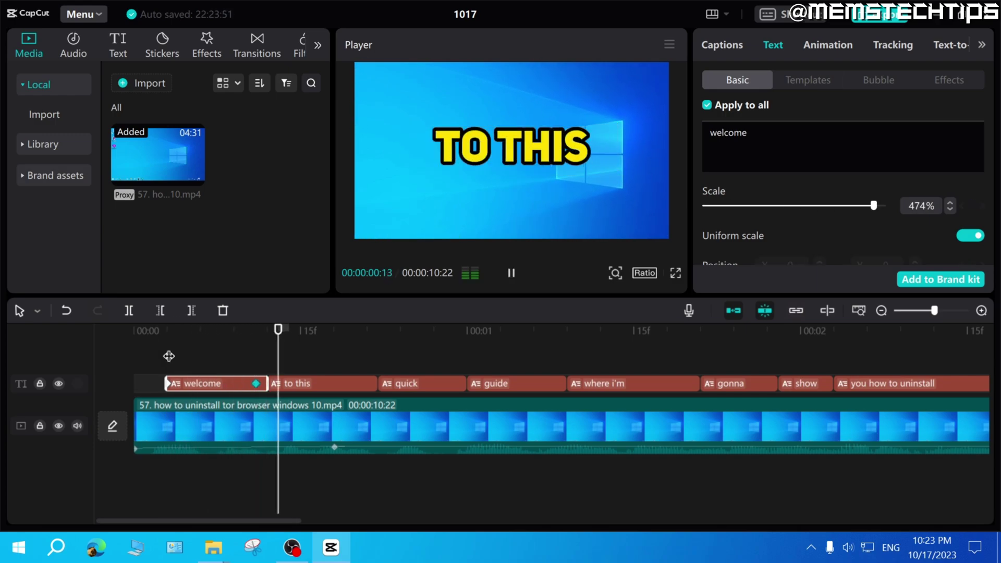
key(Up)
key(Down)
key(Left)
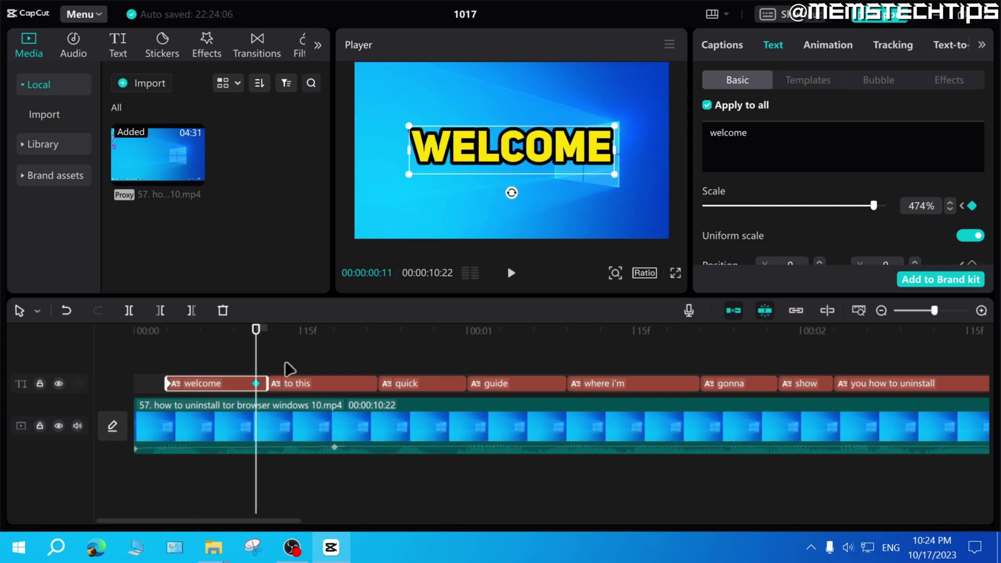